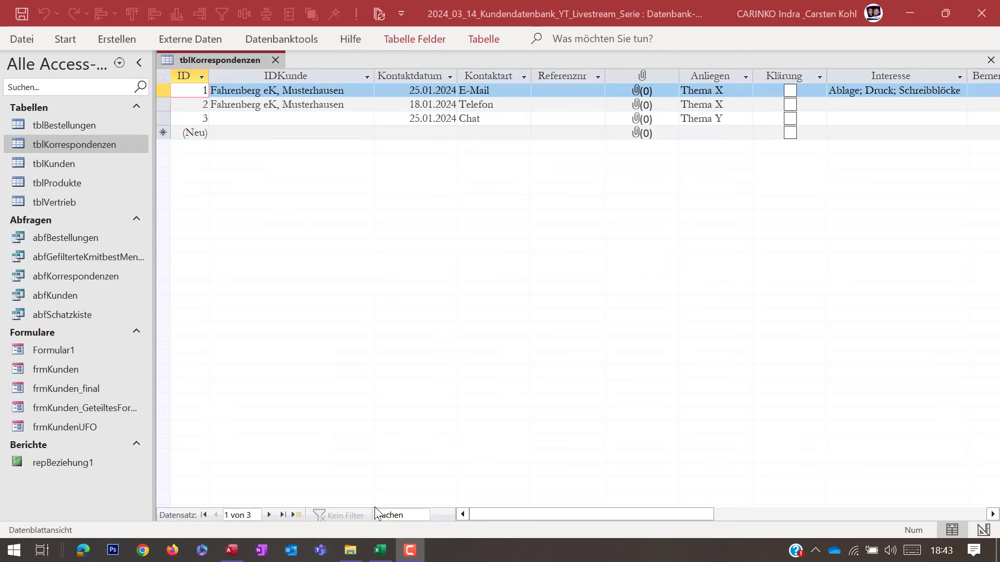
Switch from Access to the Korrespondenzliste Excel workbook.
click(381, 550)
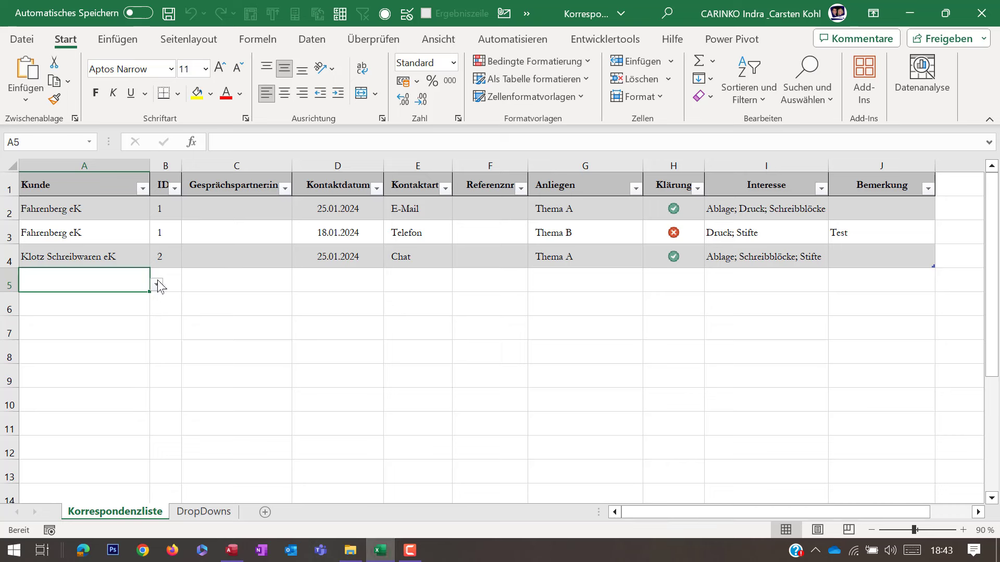
click(120, 215)
click(155, 212)
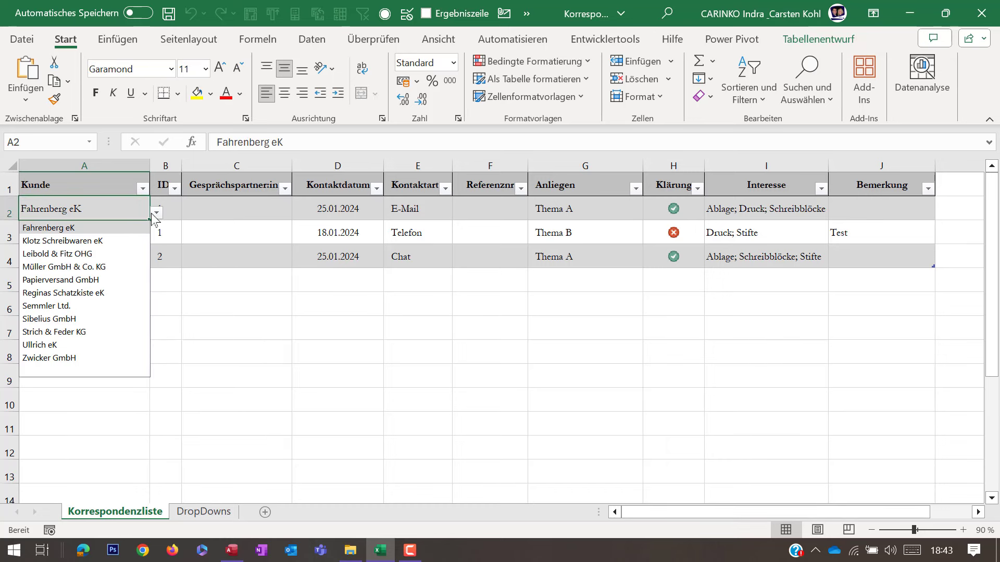
click(156, 213)
click(165, 208)
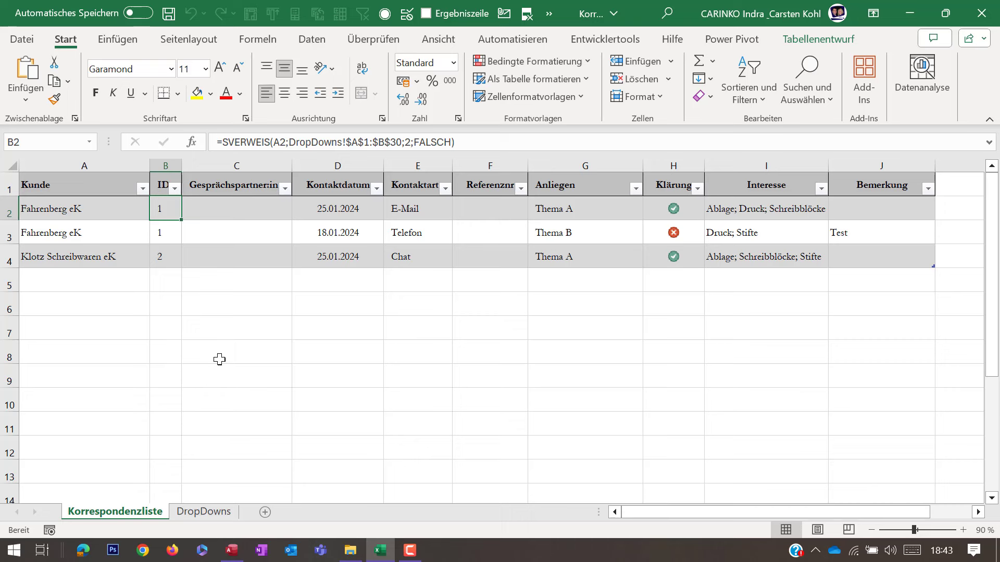
click(415, 211)
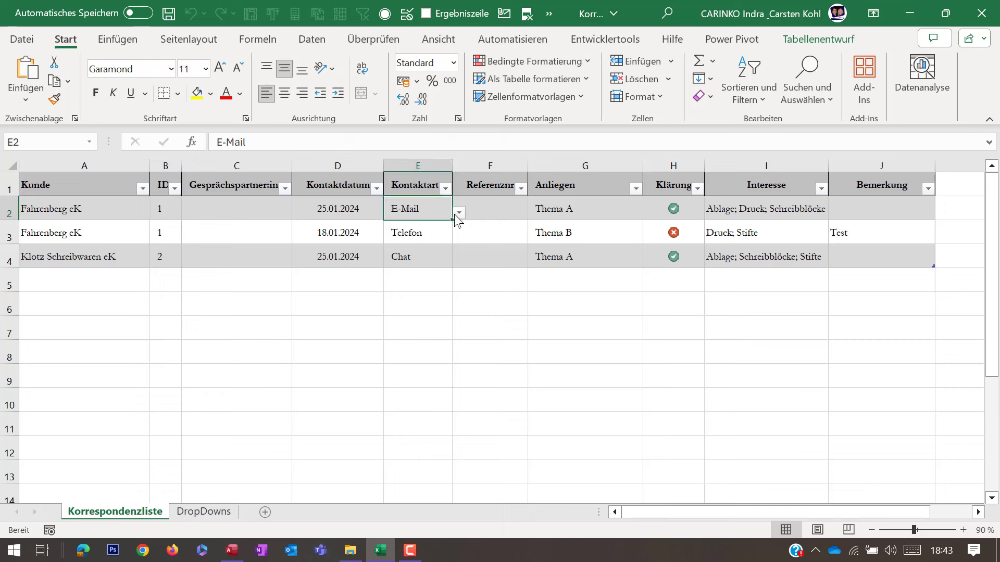
click(458, 213)
click(457, 213)
click(598, 209)
click(649, 212)
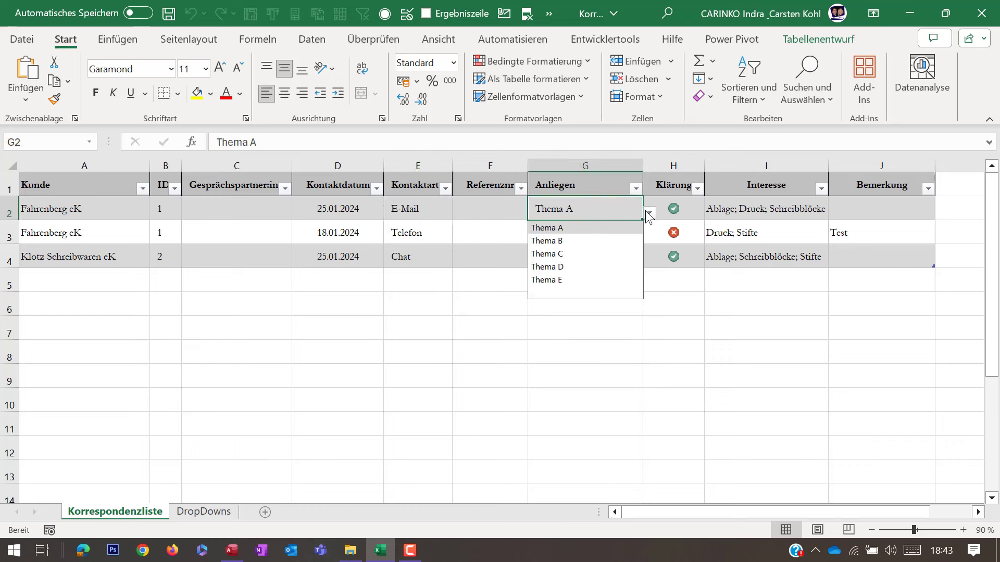
click(648, 214)
click(742, 211)
click(836, 214)
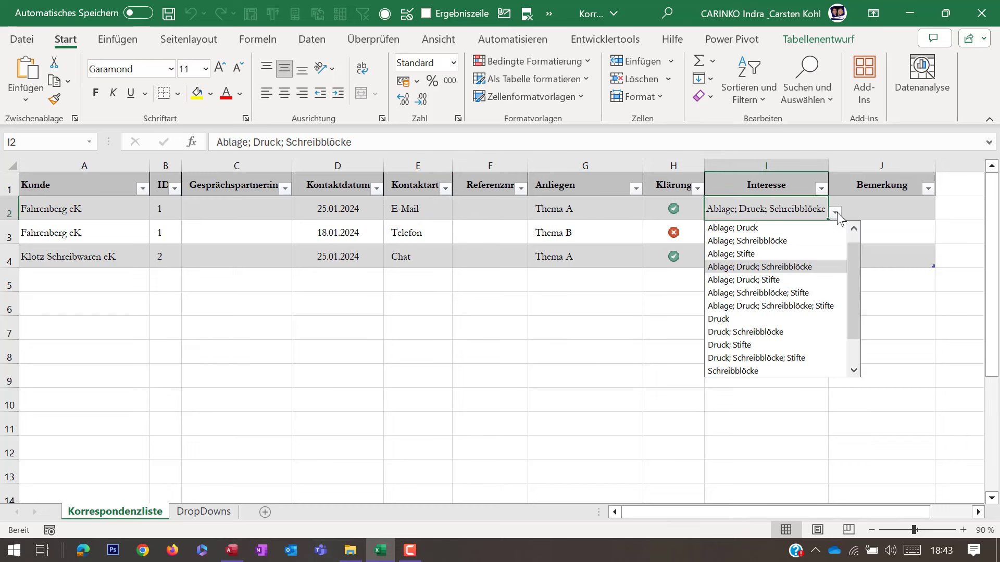
click(837, 213)
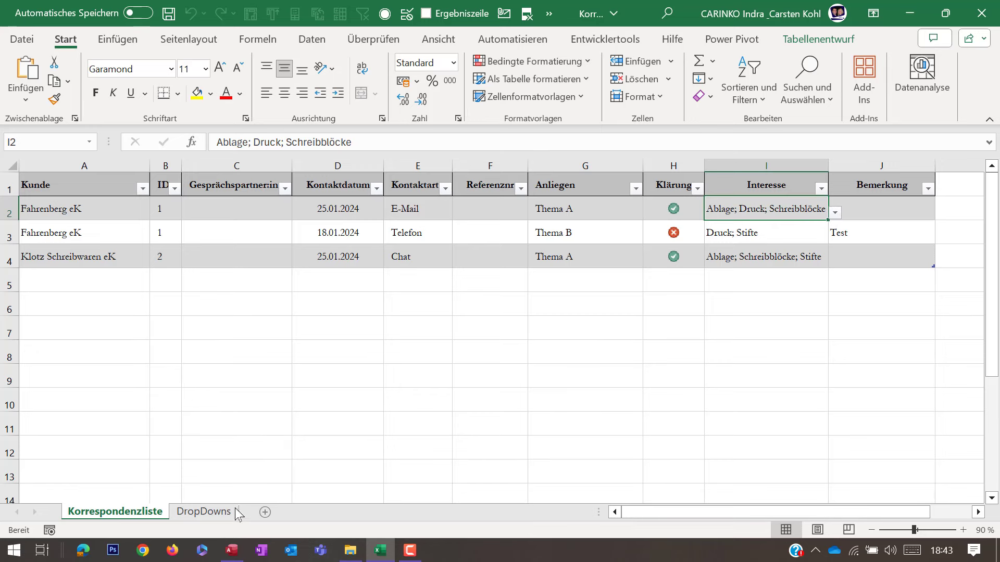
click(203, 511)
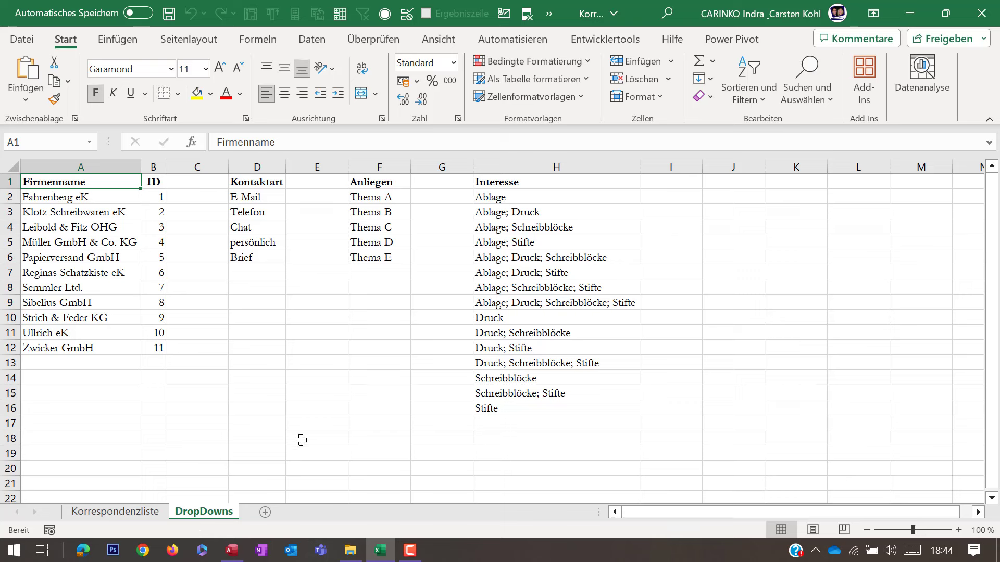
click(151, 518)
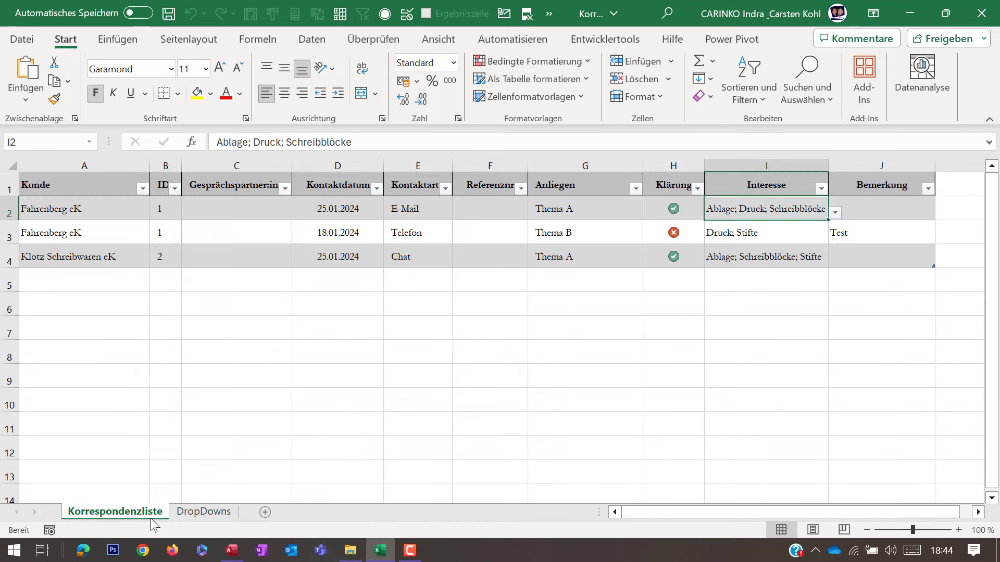
click(185, 214)
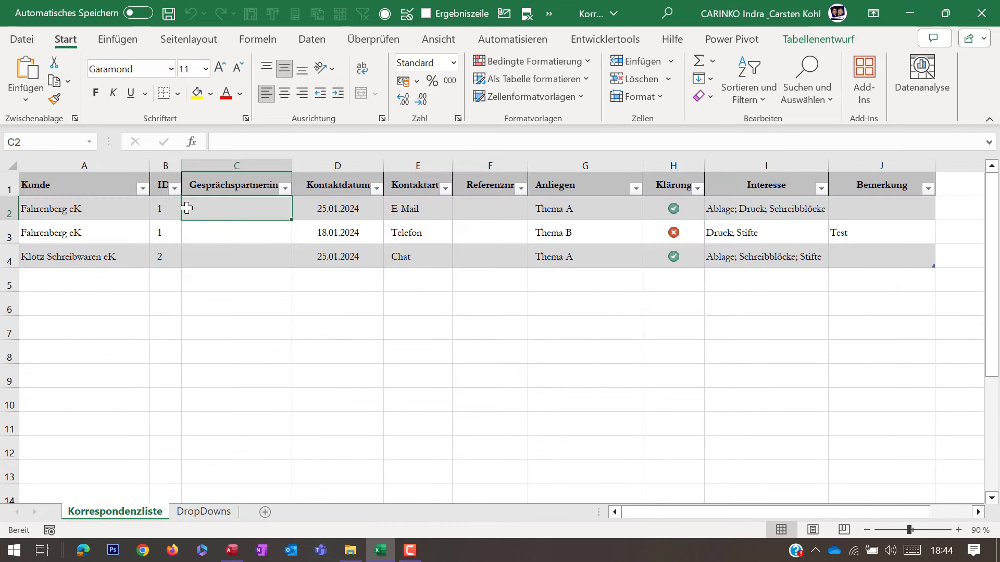
click(533, 80)
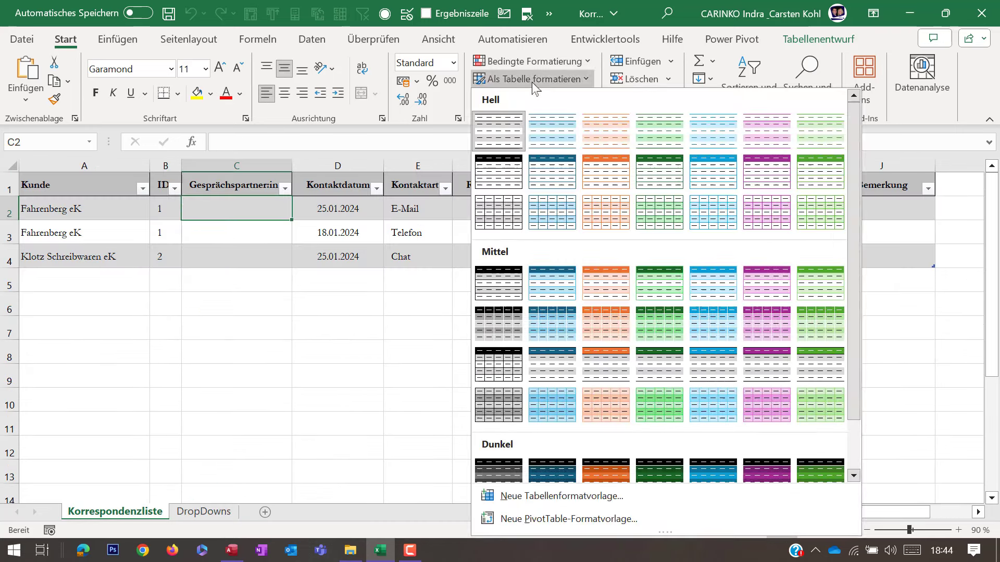
click(532, 82)
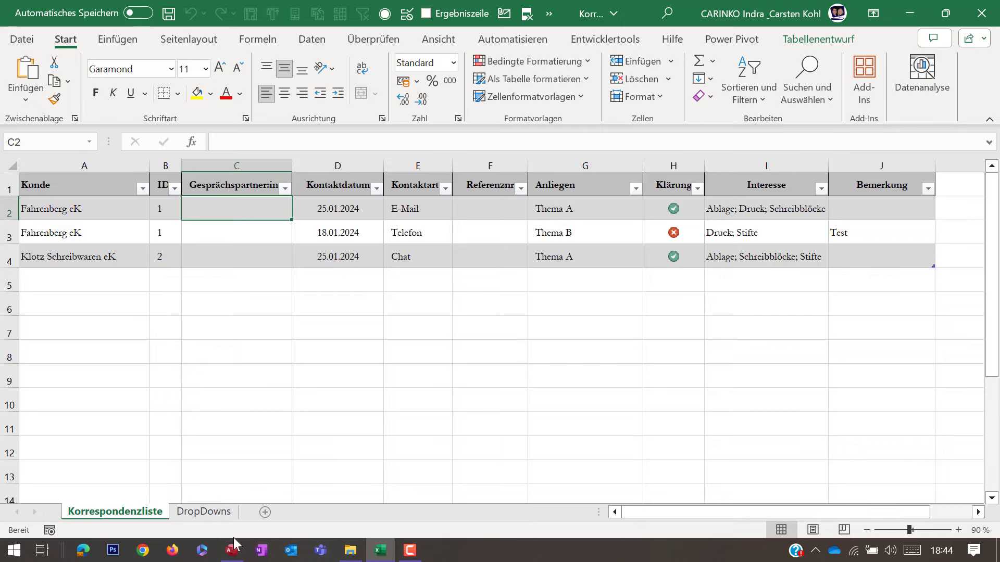
Back in Access, close tblKorrespondenzen and start a new data source from an Excel file.
click(233, 550)
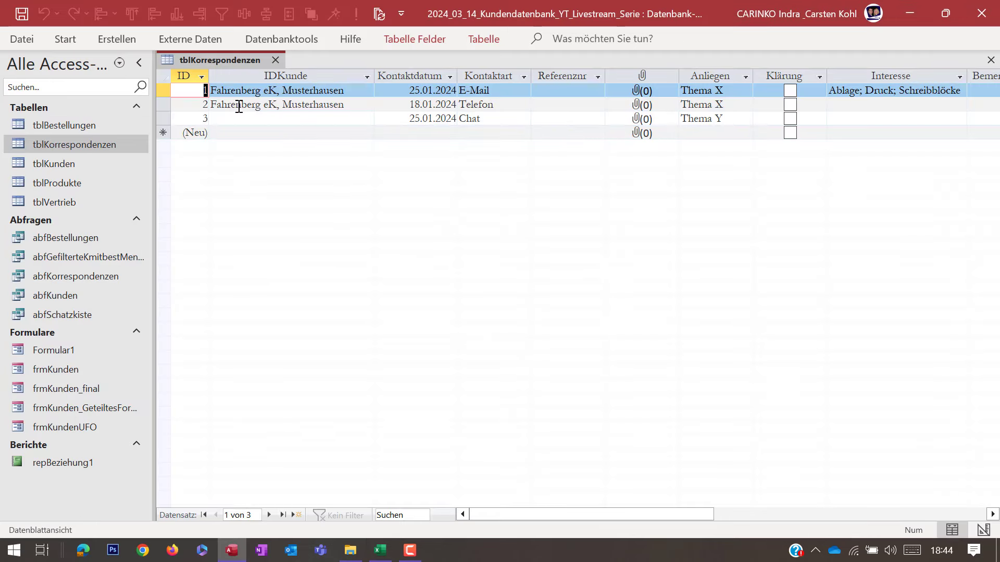
click(275, 60)
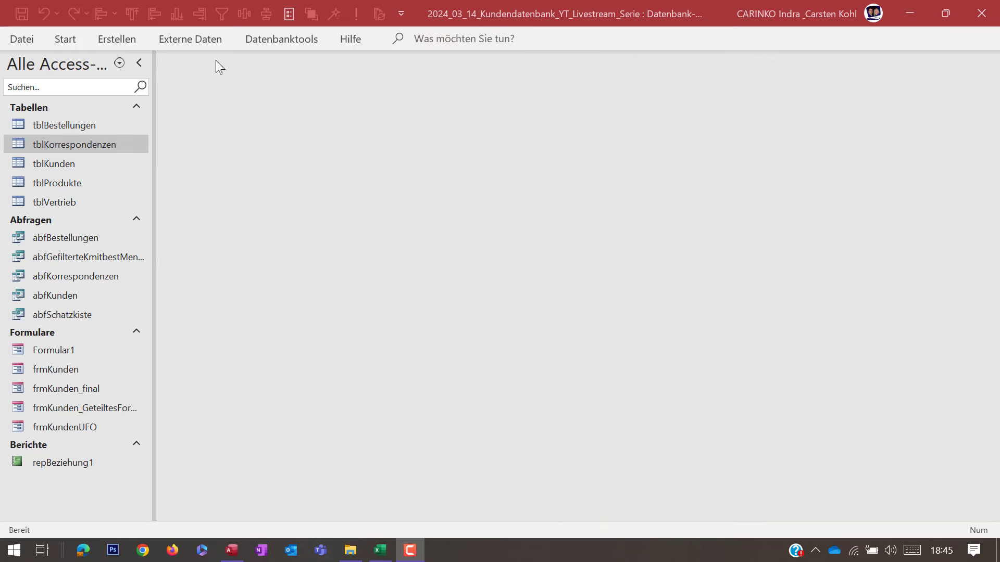
click(180, 42)
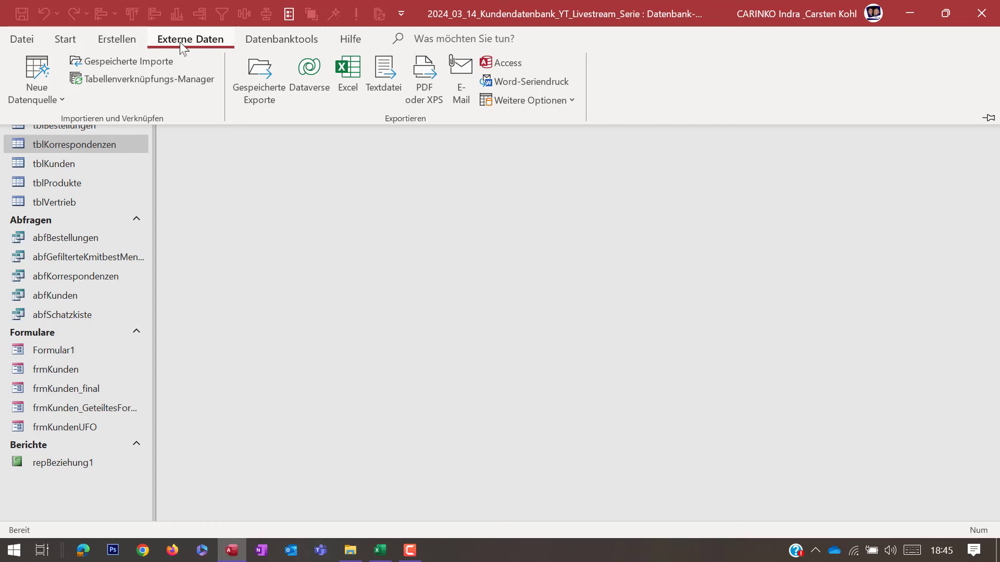
click(52, 103)
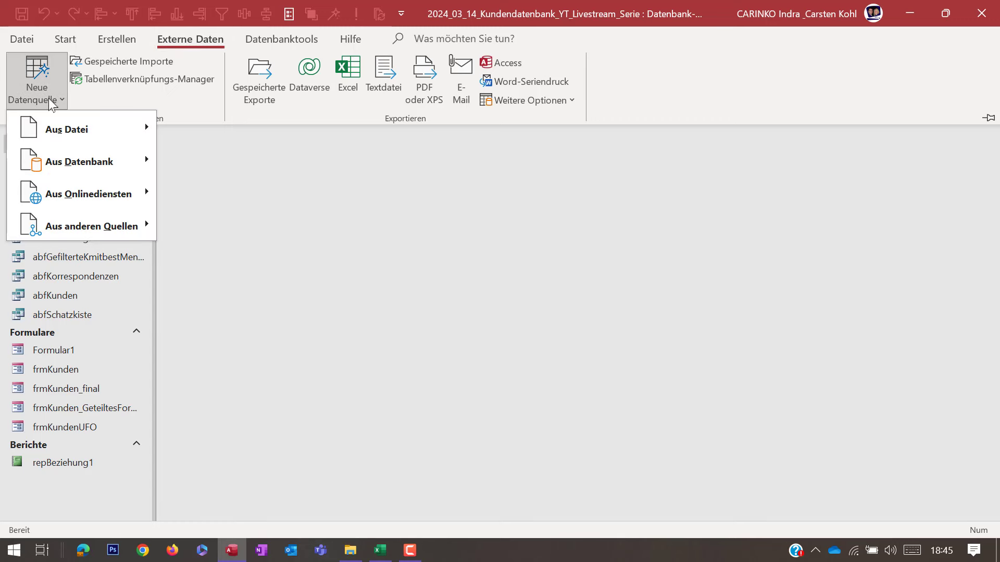
mouse_move(67, 129)
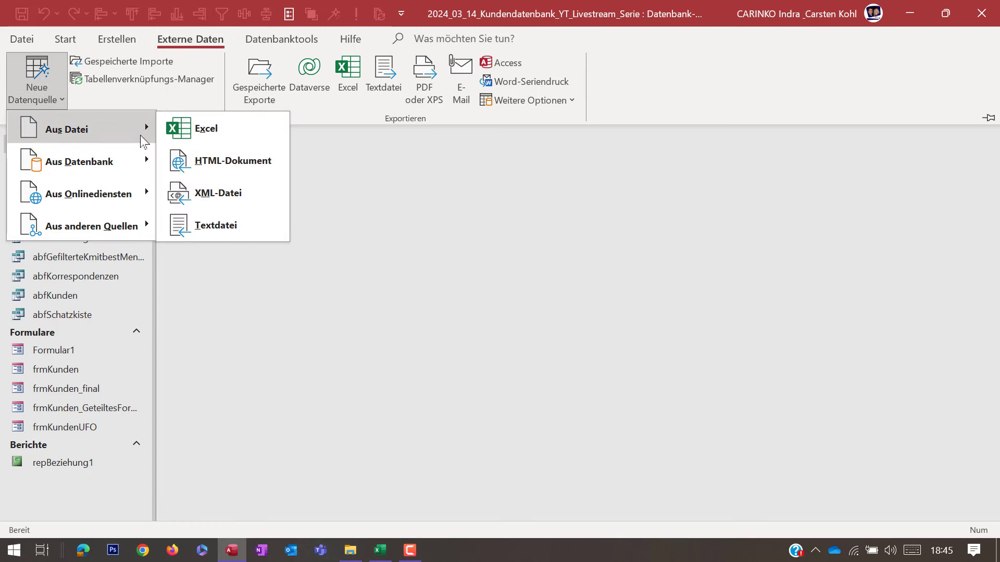
click(226, 133)
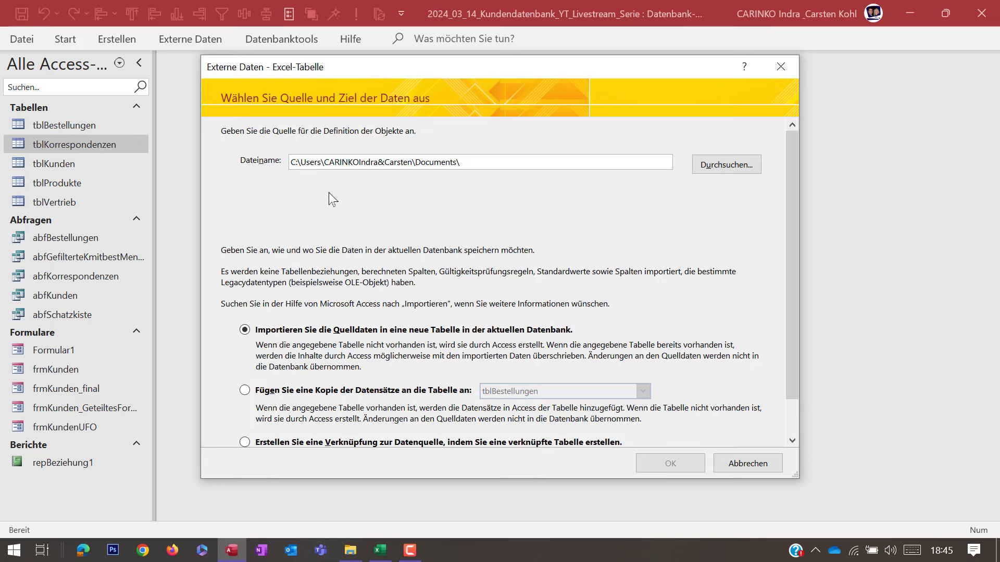
Pick Korrespondenz-Tabelle.xlsx from the Desktop and choose to link rather than import it.
click(743, 170)
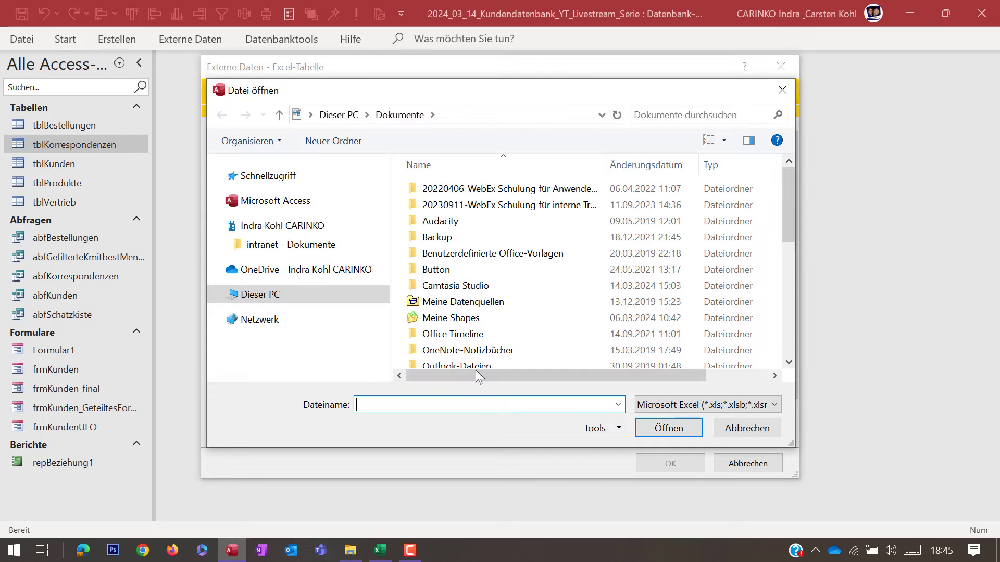
mouse_move(297, 294)
click(215, 176)
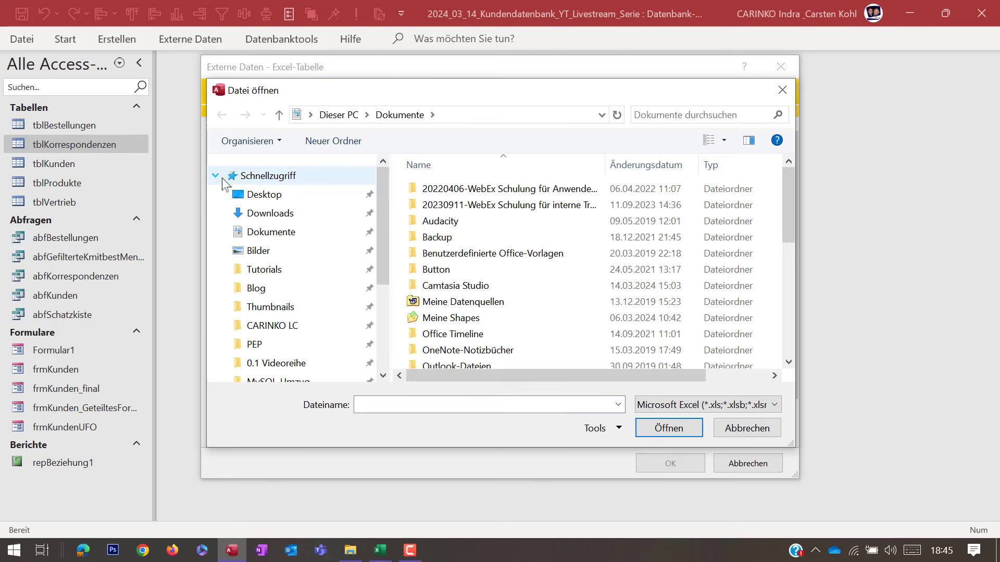
click(255, 197)
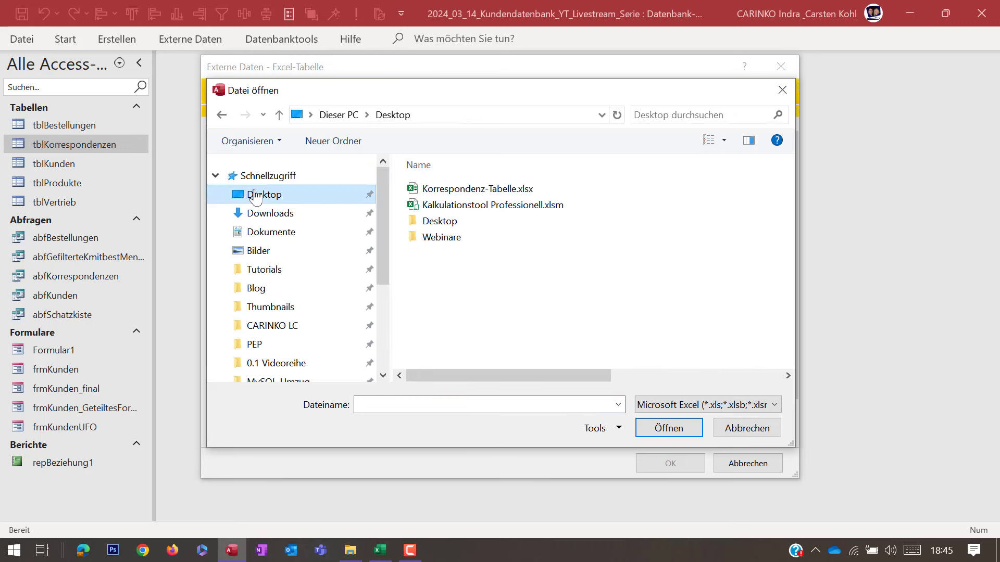
double_click(523, 192)
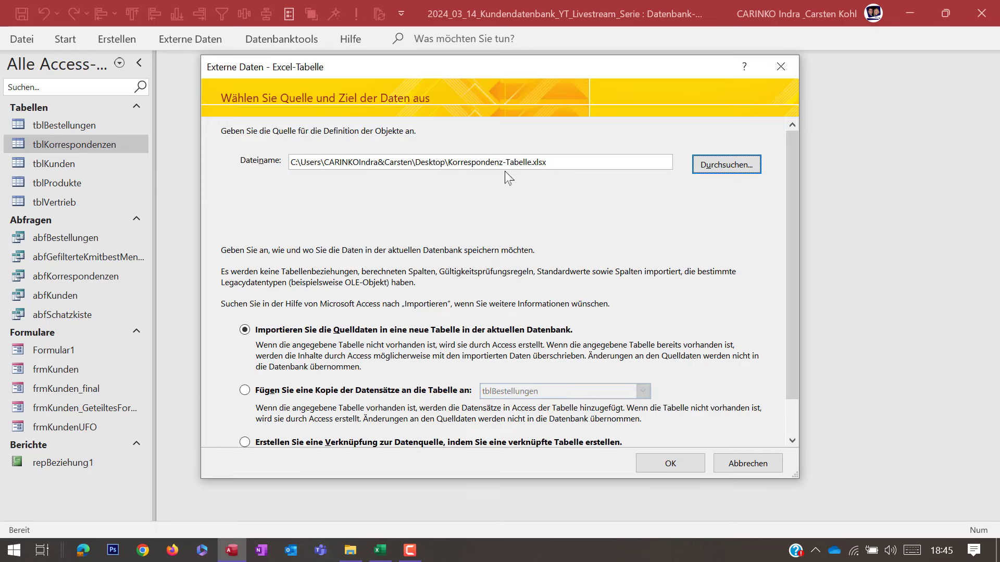
drag(785, 286, 792, 339)
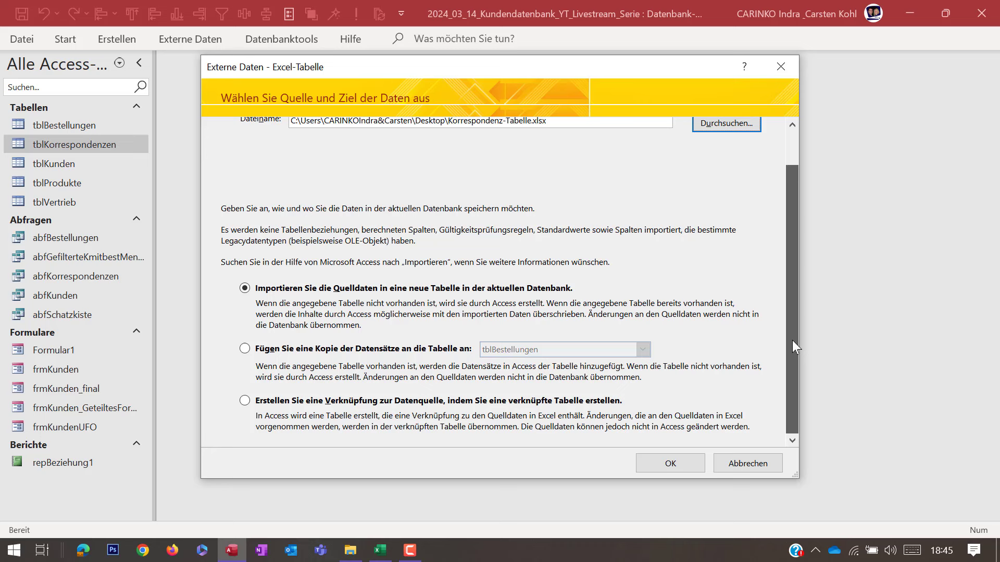
click(245, 402)
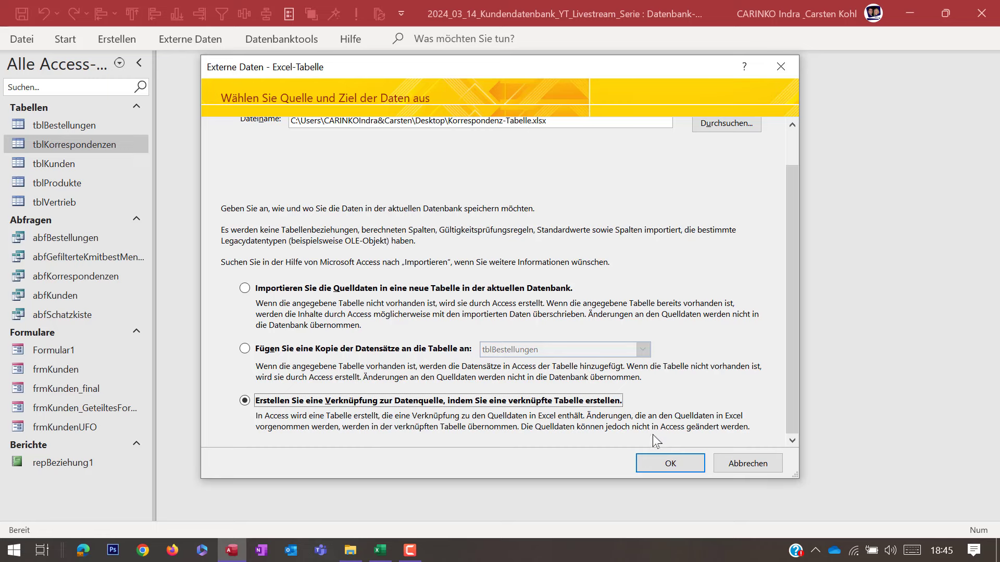
click(670, 464)
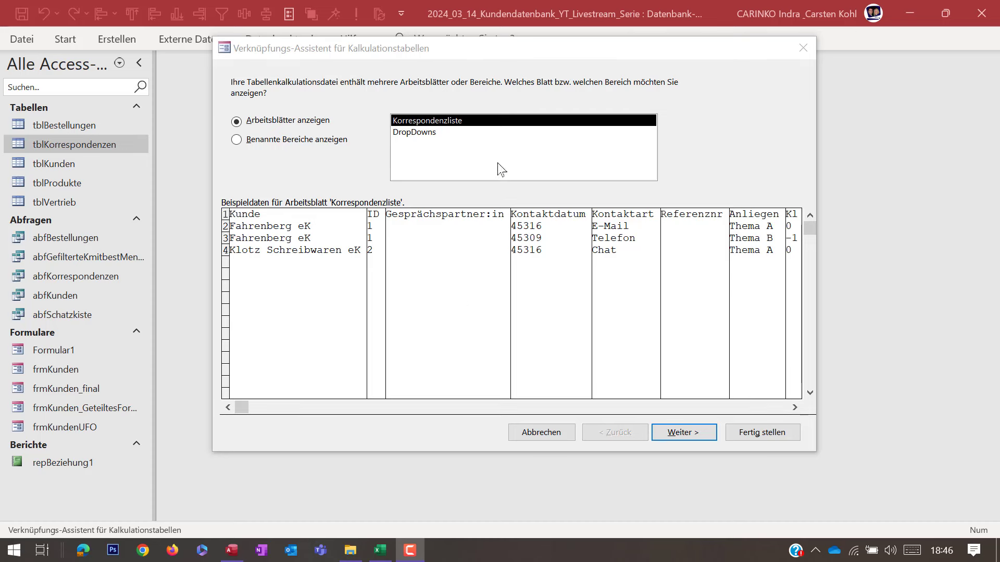
Link the Korrespondenzliste sheet, with first-row headings, as table tblKorrespondenzliste.
click(428, 134)
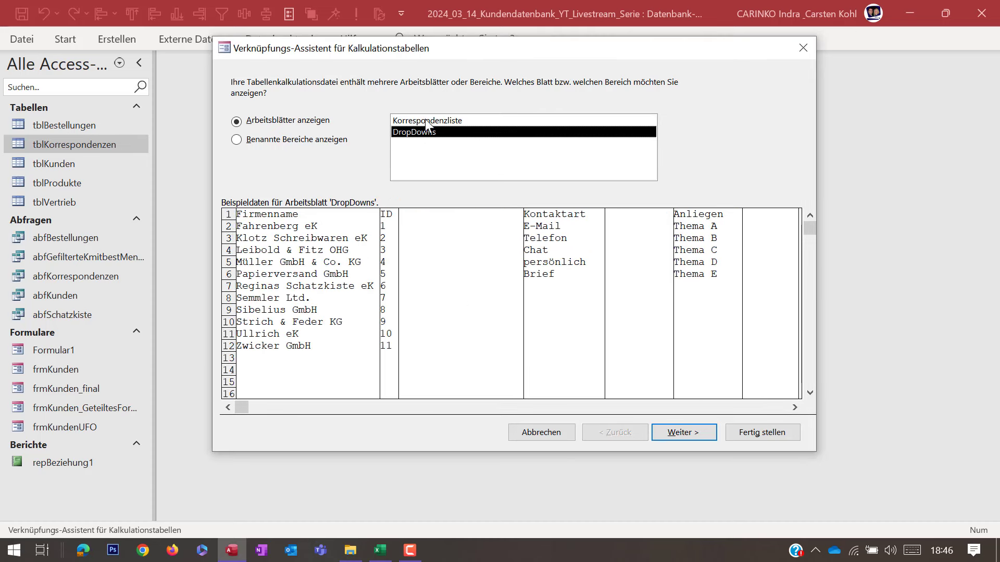
click(426, 123)
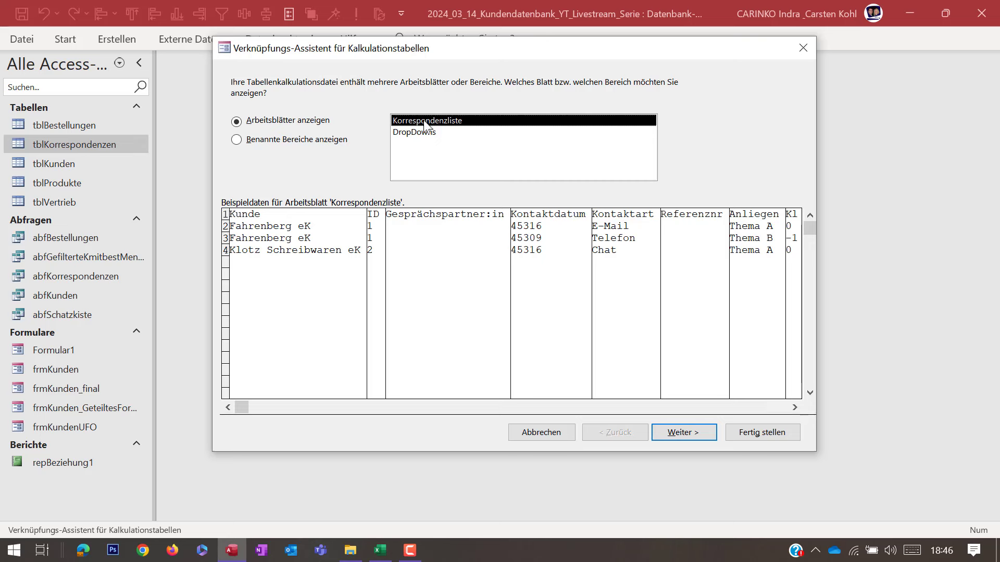
click(680, 436)
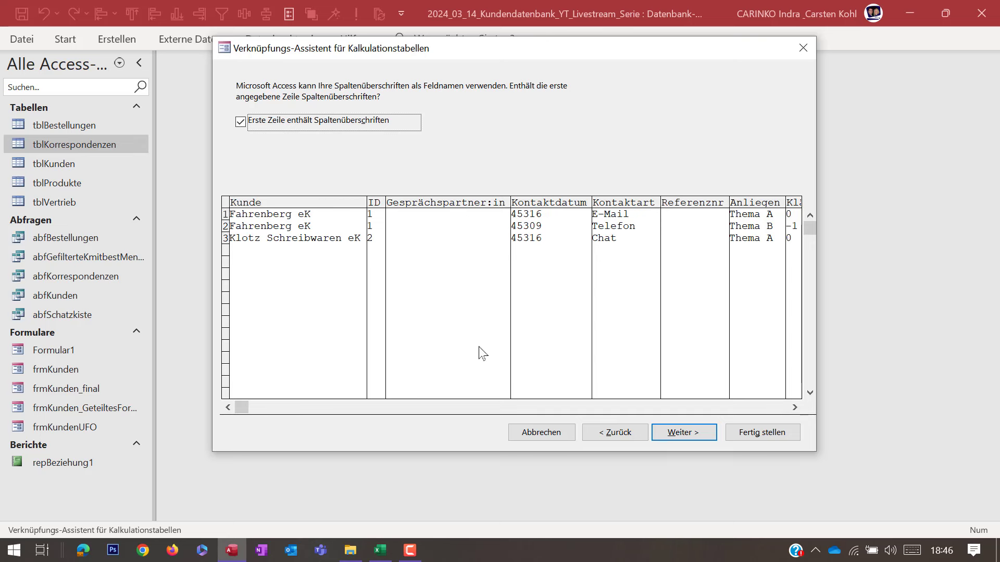
click(690, 437)
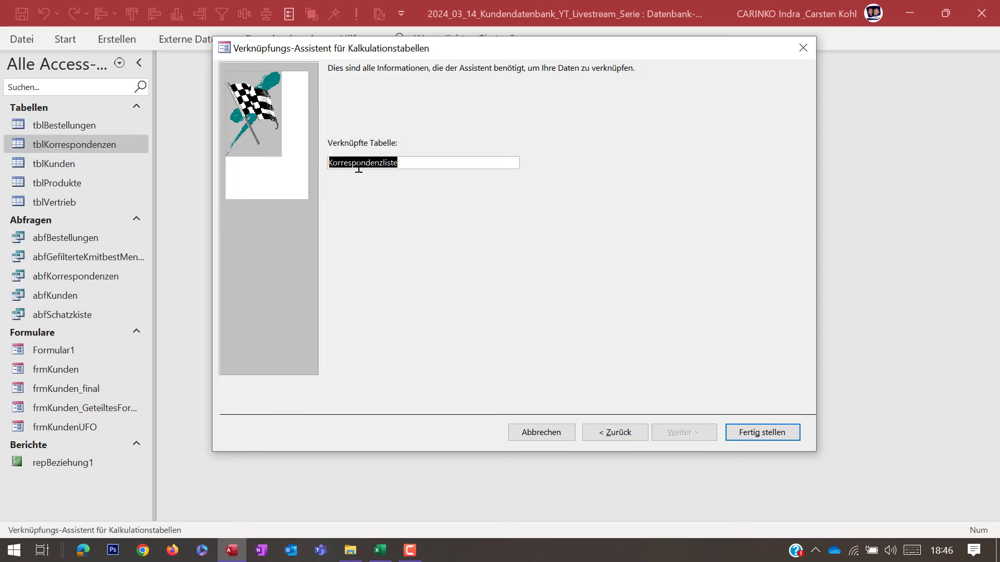
click(330, 166)
text(tb)
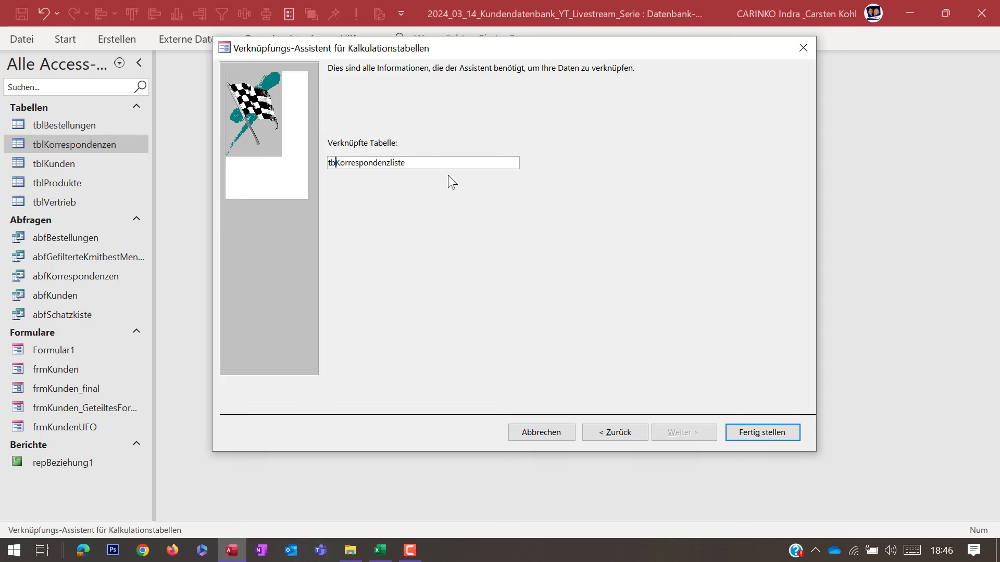
text(l)
click(762, 434)
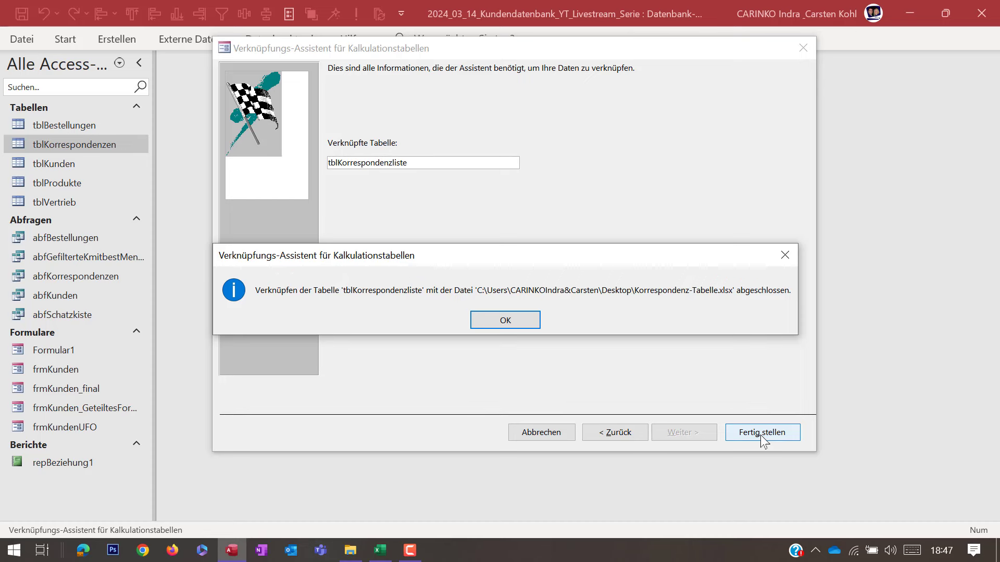
Dismiss the link confirmation, open tblKorrespondenzliste, and compare it with the Excel sheet.
click(498, 323)
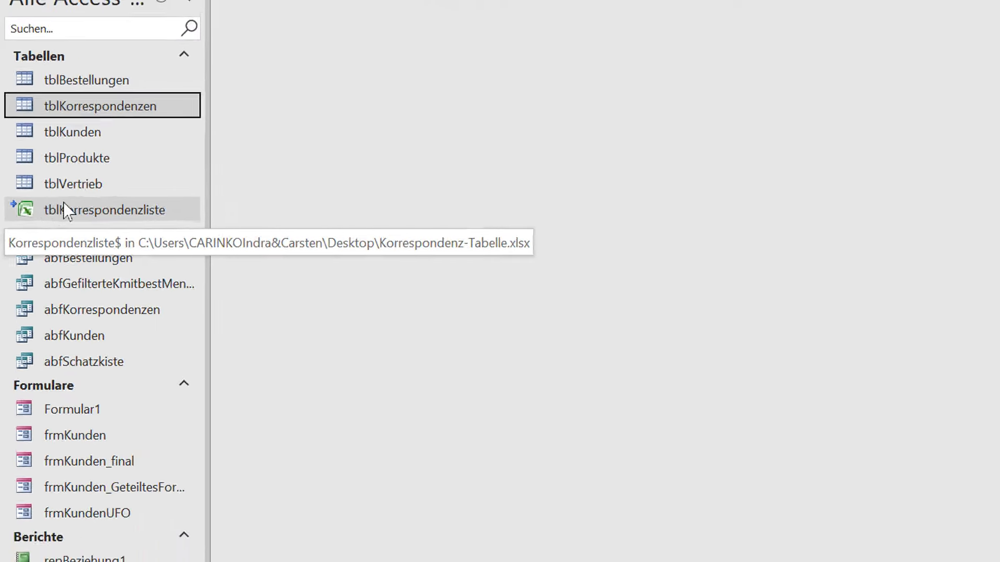
click(73, 223)
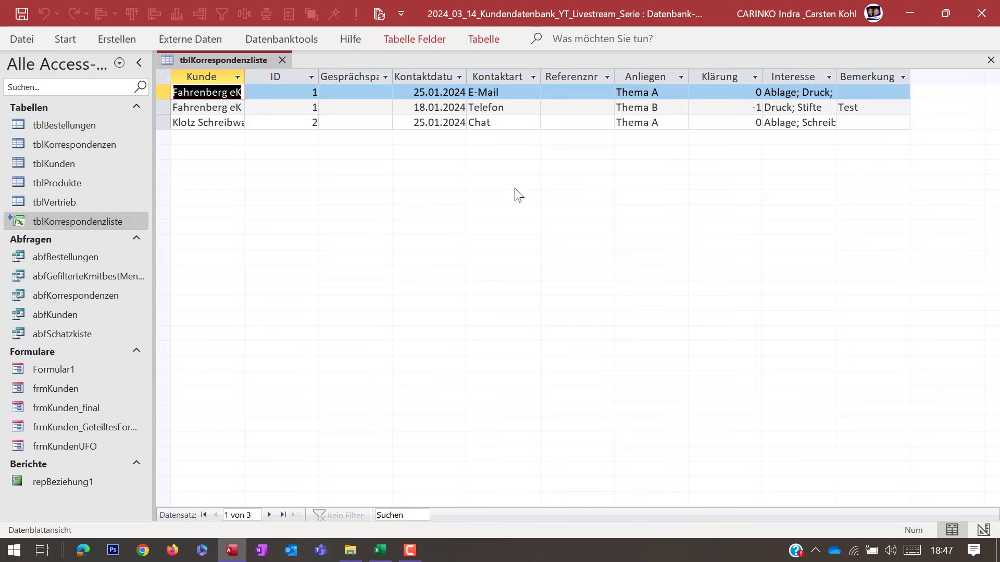
click(380, 550)
Start row 5 with customer Leibold & Fitz OHG, the contact person's name, and today's date.
click(129, 281)
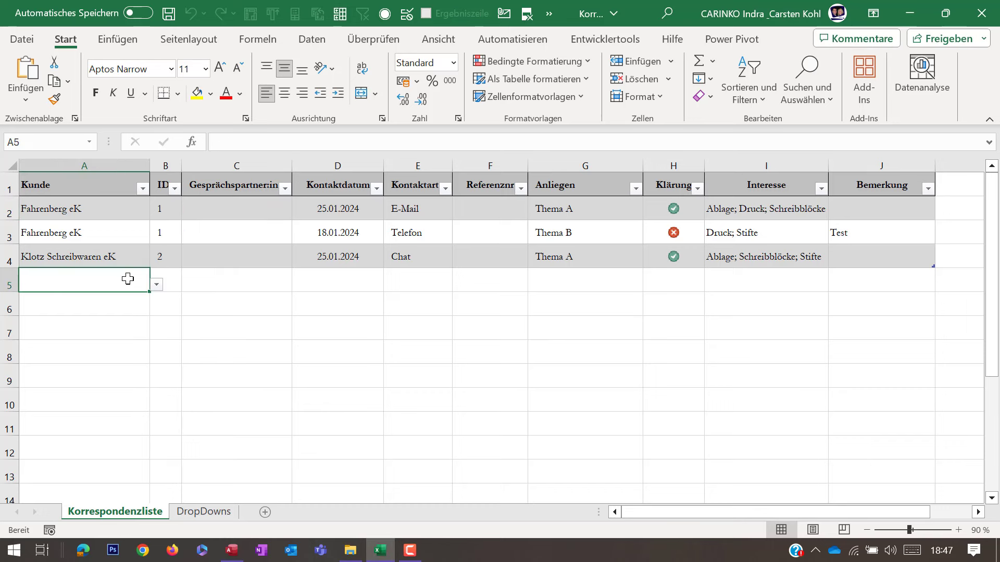
click(157, 285)
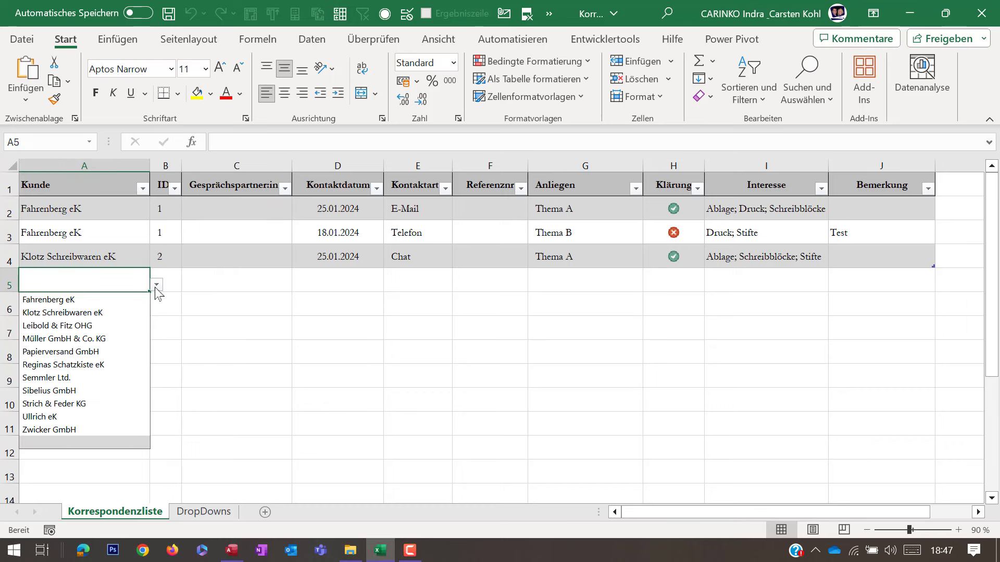
click(114, 326)
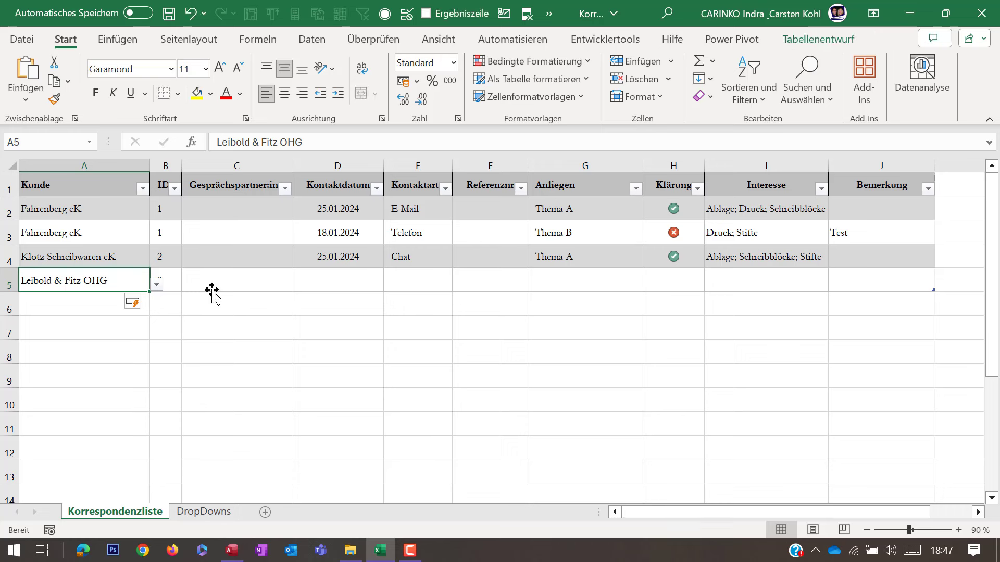
click(177, 284)
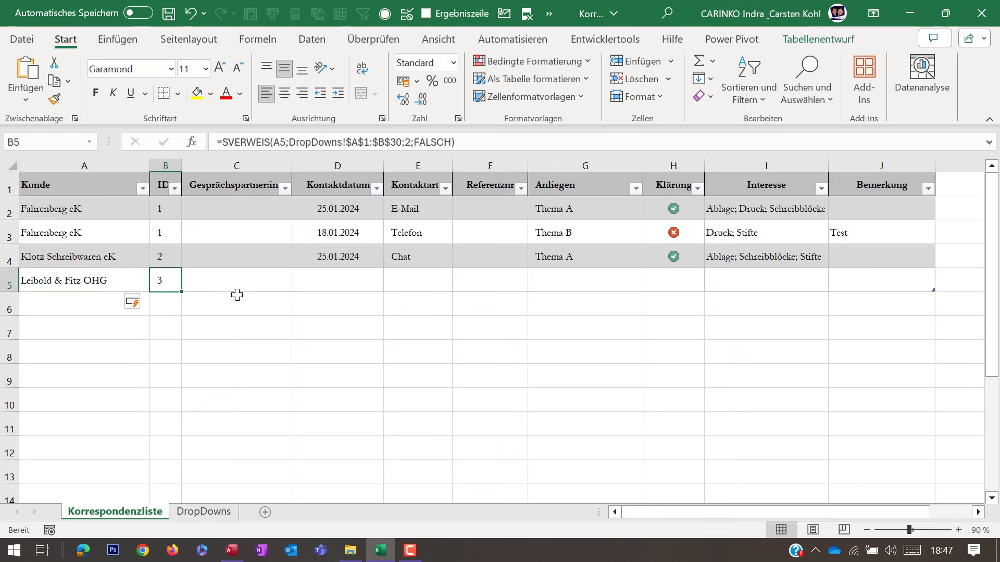
click(268, 281)
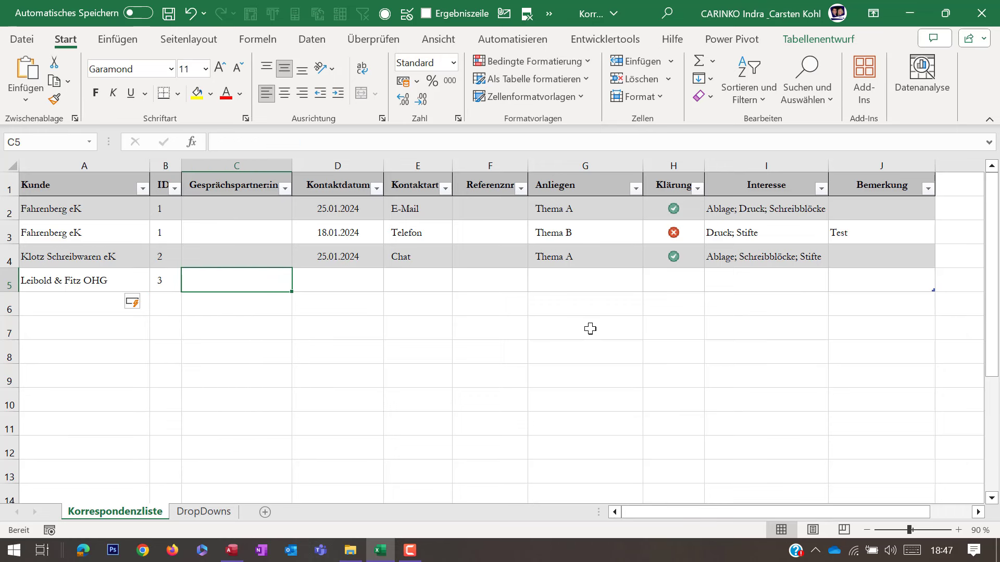
text(Sabine Bei)
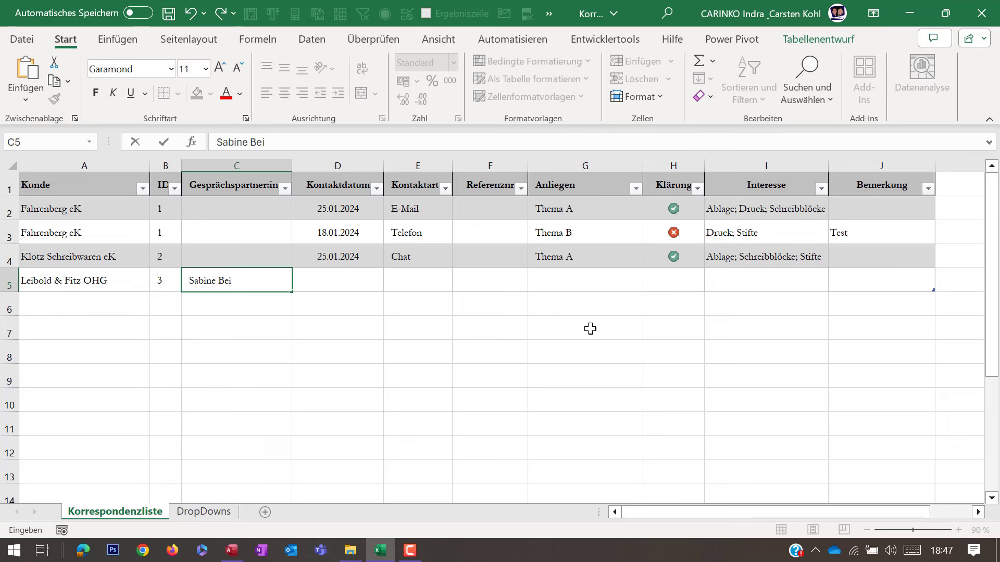
text(spiel)
key(Tab)
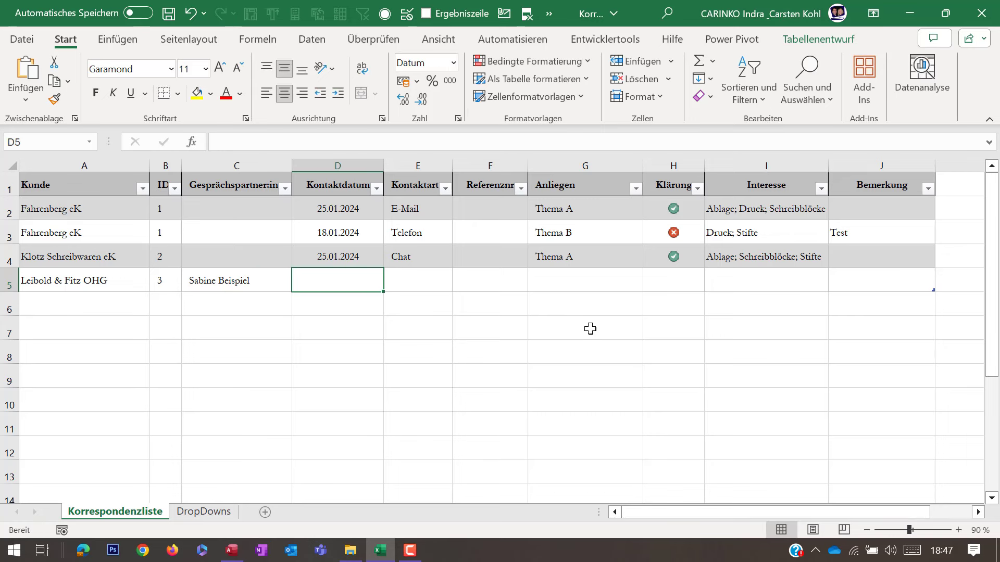
key(ctrl+period)
key(Tab)
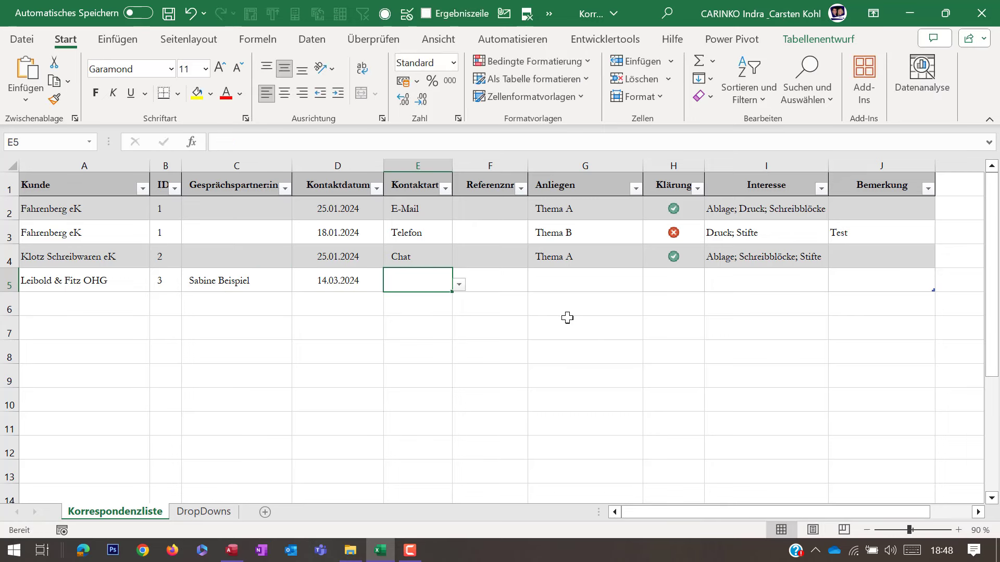
Set contact type E-Mail, topic Thema C, and reference number 123456 in row 5.
click(459, 284)
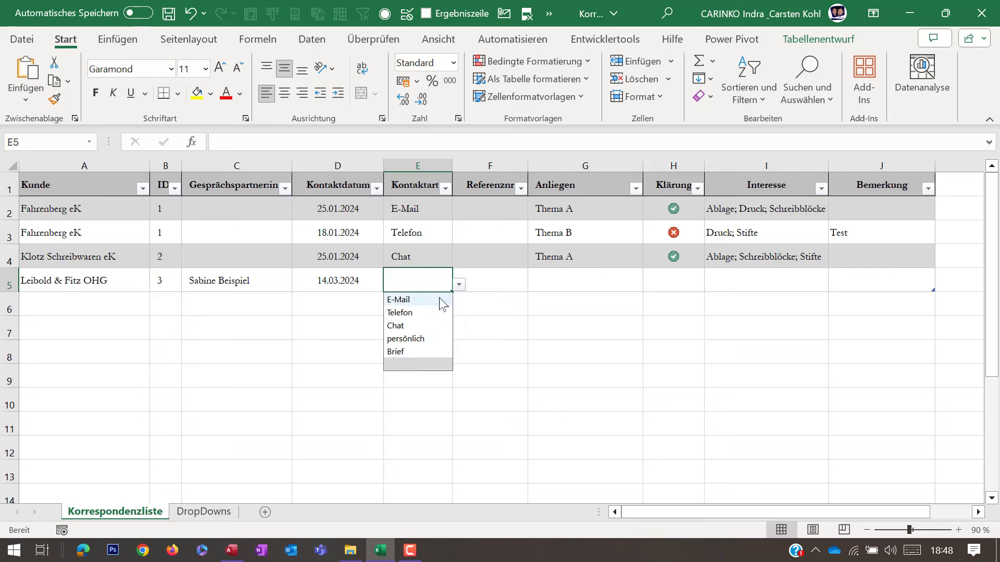
click(442, 301)
click(555, 278)
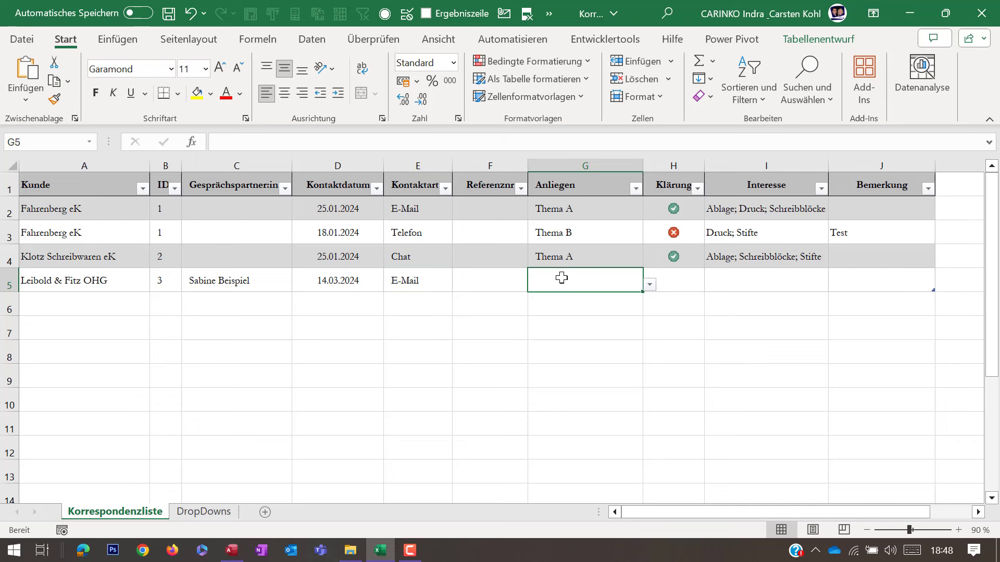
click(648, 285)
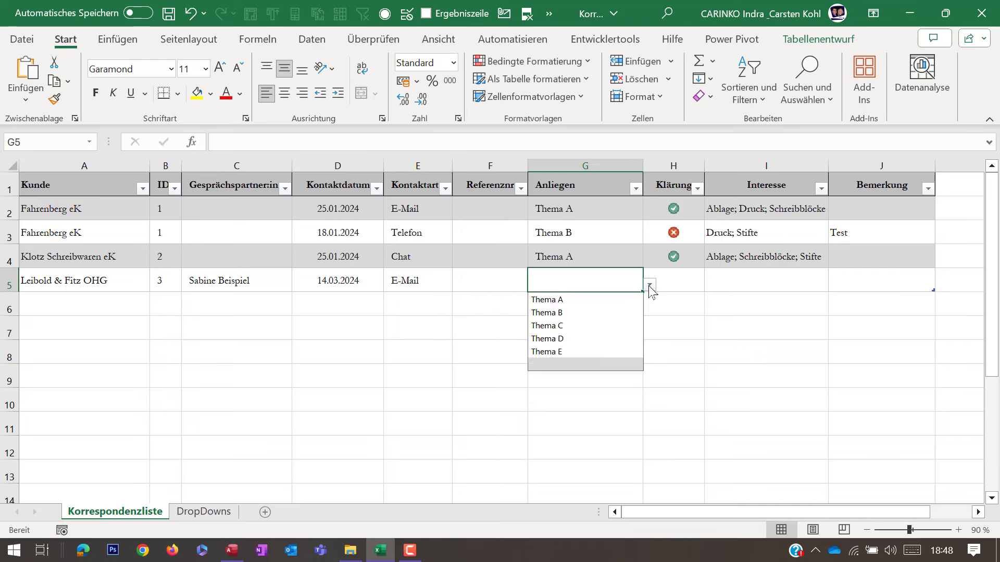
click(616, 327)
click(521, 289)
text(123)
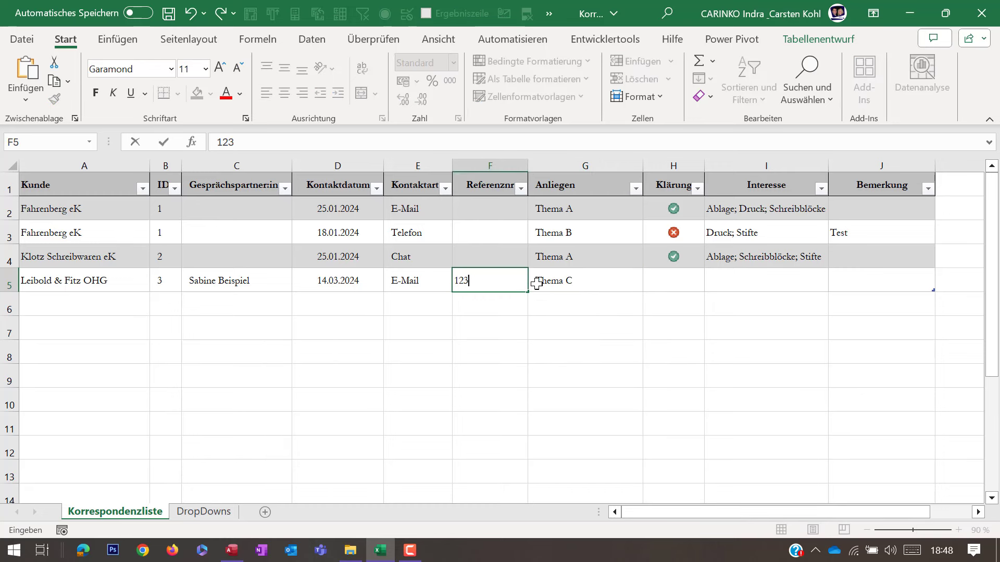
text(456)
Enter -1 in Klärung cell H5, then select the Klärung values H2:H5.
click(690, 280)
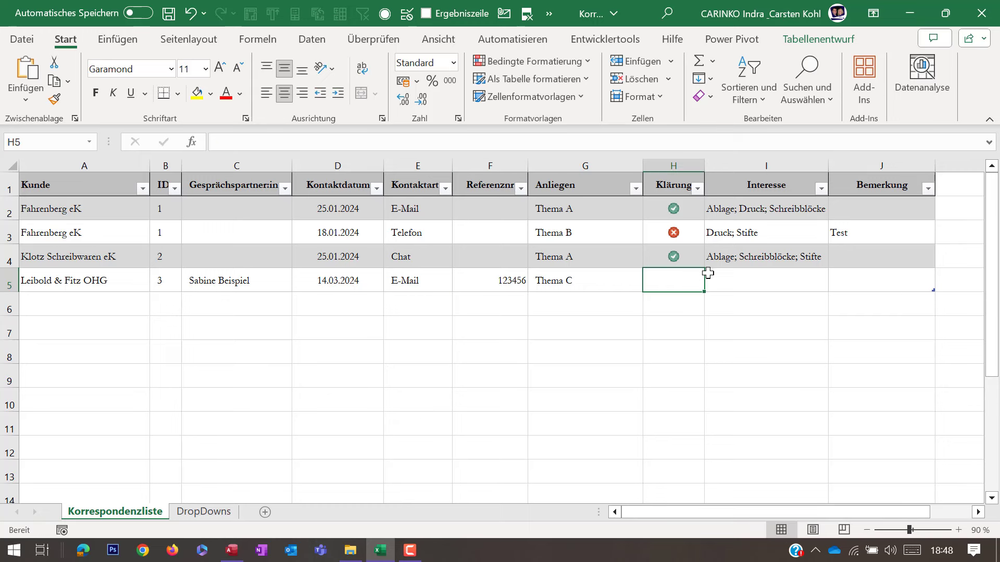
text(0)
click(708, 273)
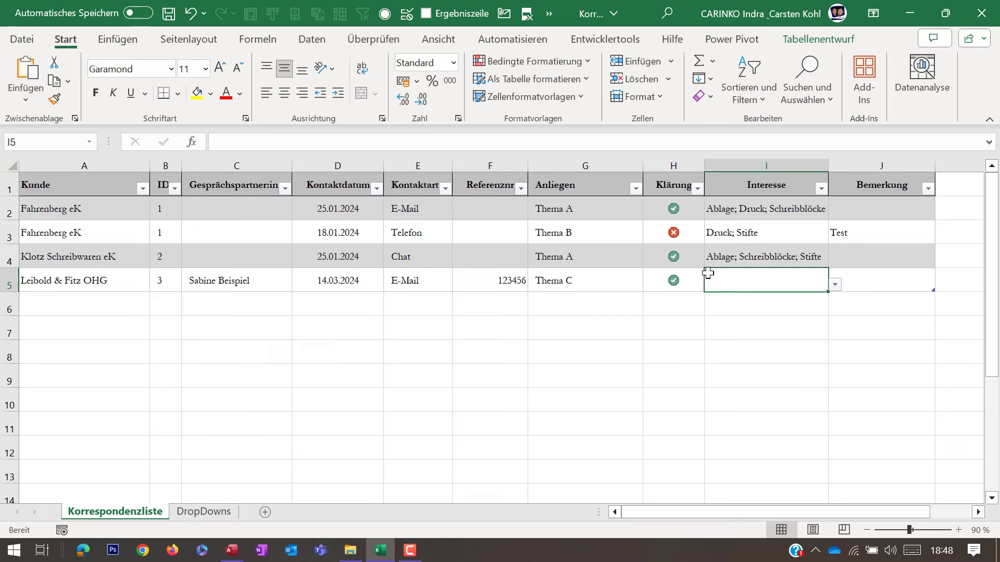
key(Left)
text(-1)
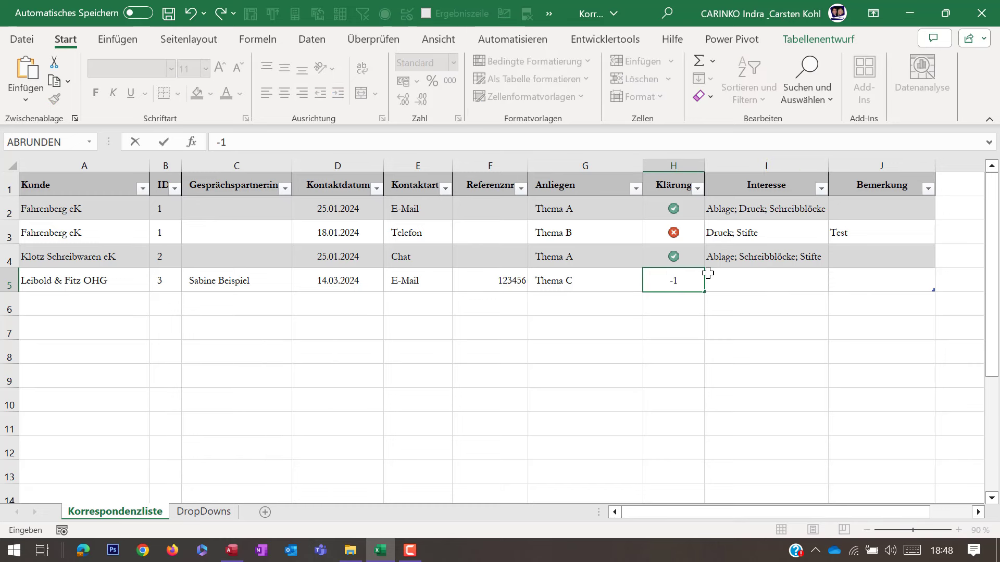
click(708, 273)
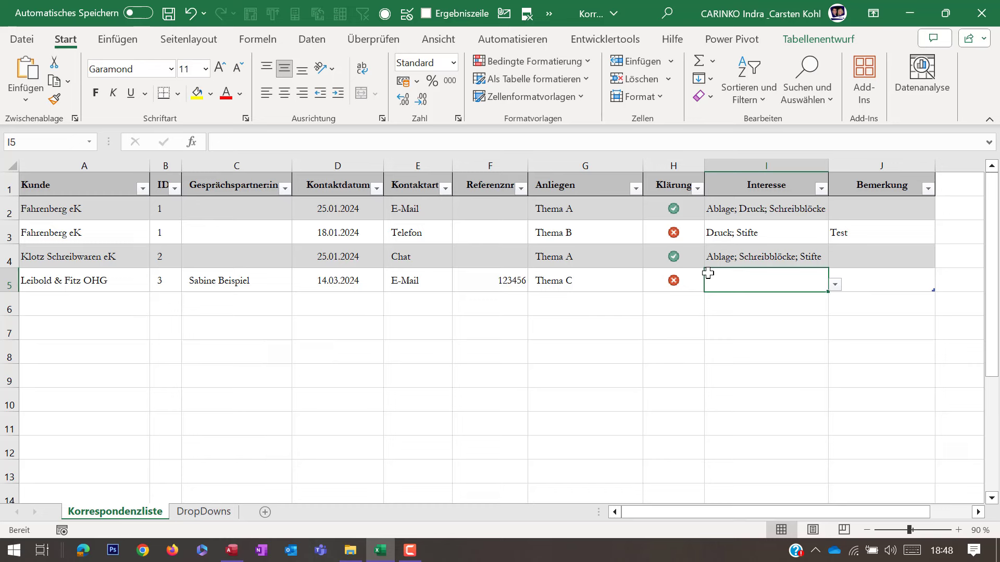
key(Left)
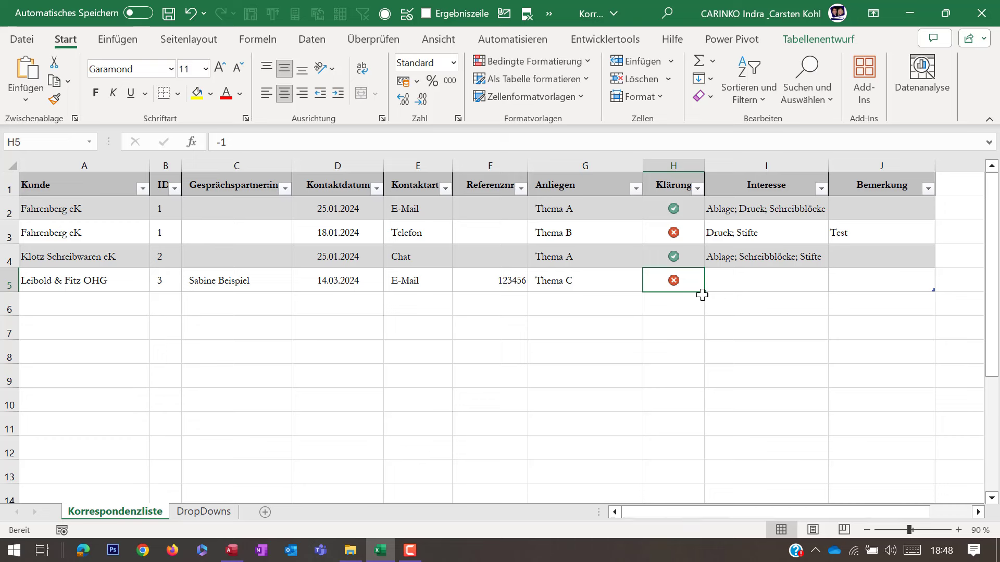
click(692, 255)
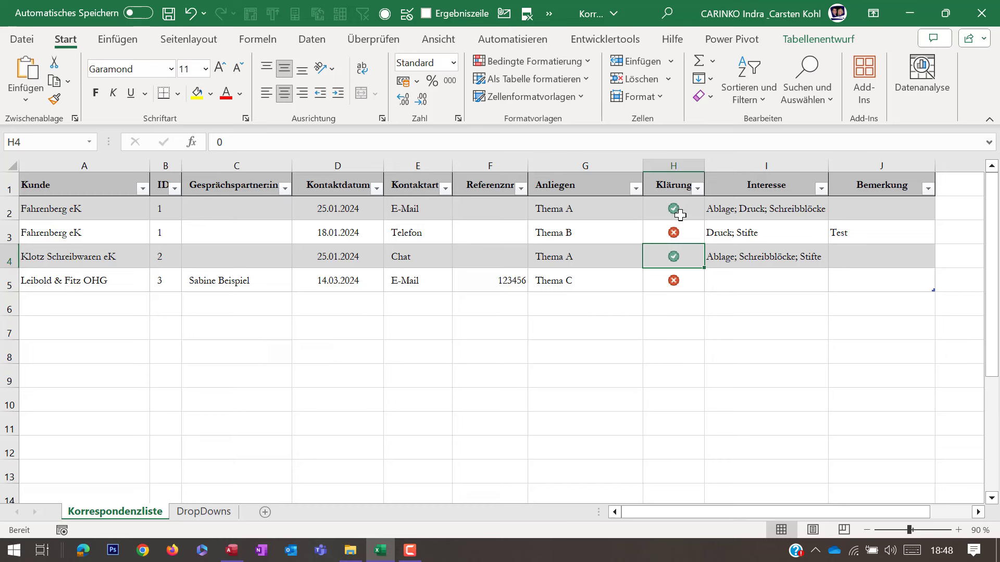
click(686, 174)
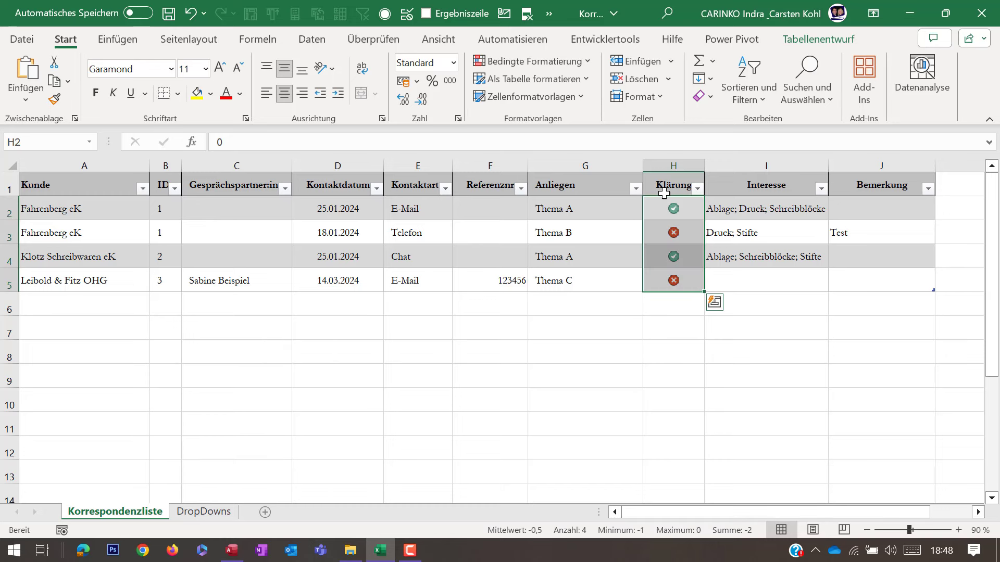
Edit the Klärung icon set rule: green check for negative values, red cross for 0 to 1.
click(535, 66)
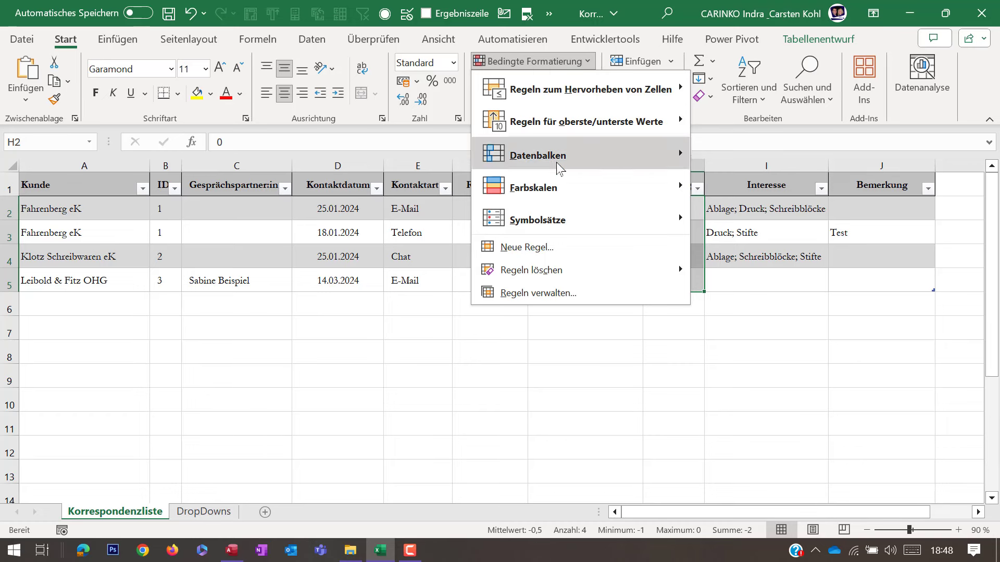
click(536, 294)
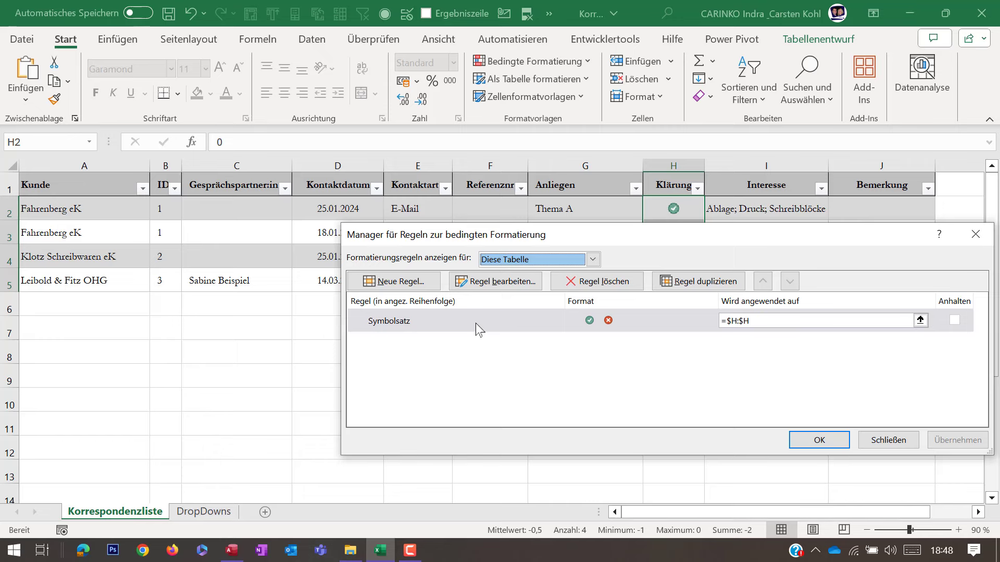
double_click(475, 323)
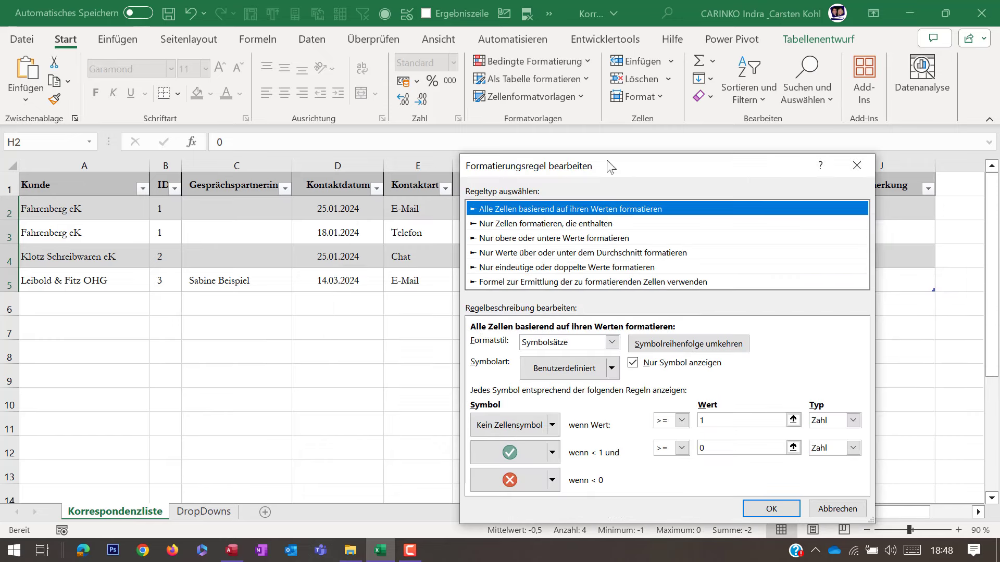
drag(607, 165, 545, 70)
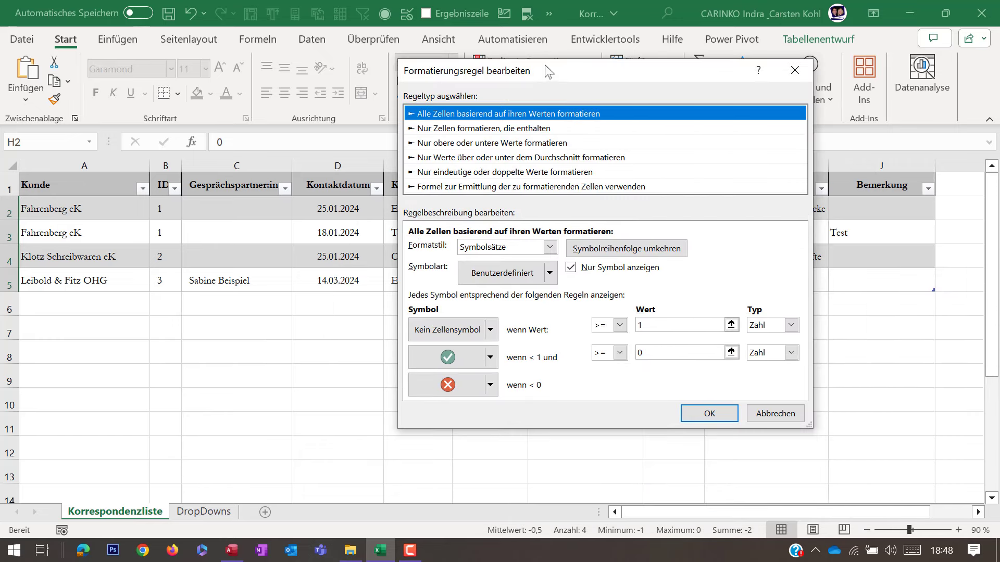
click(490, 385)
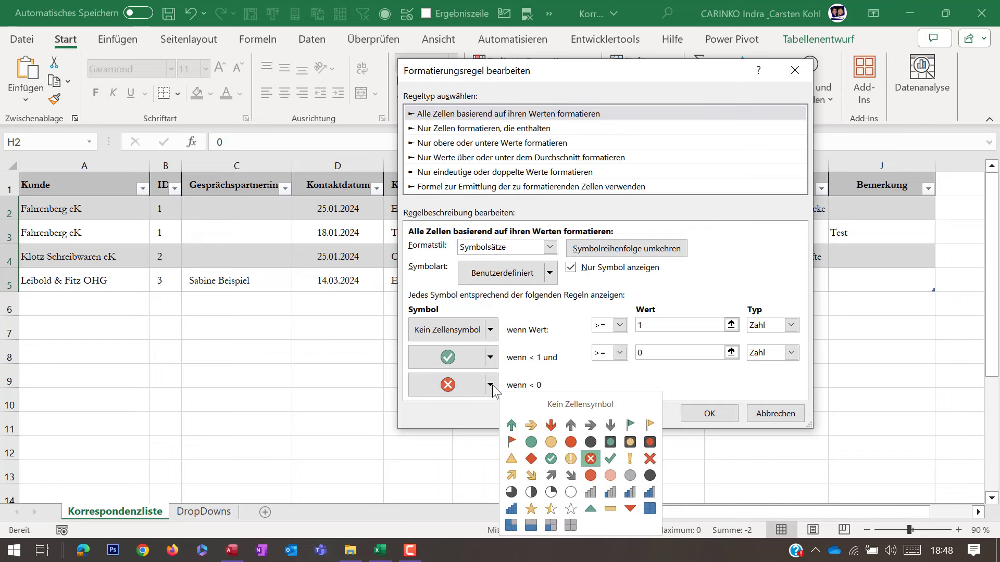
click(551, 459)
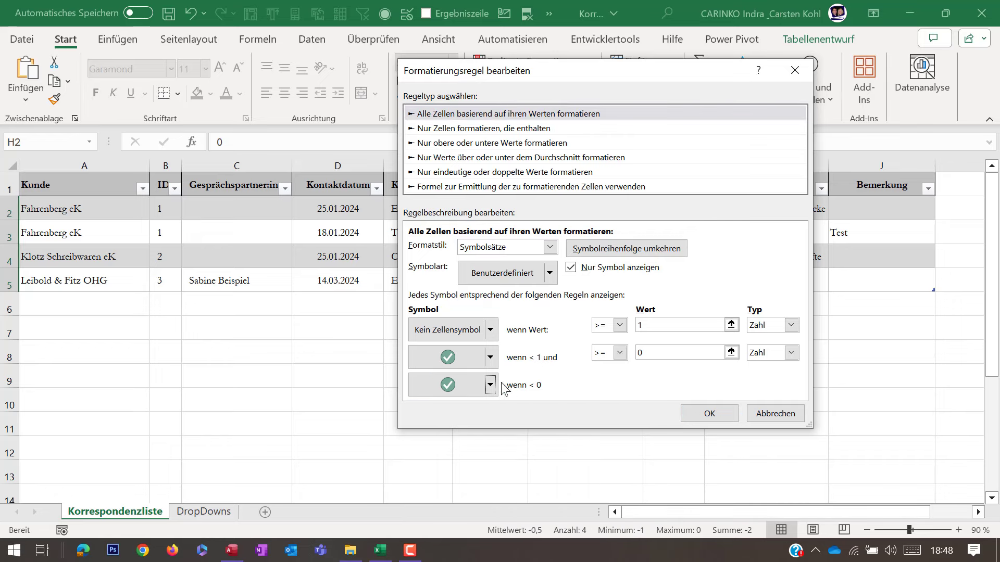
click(491, 358)
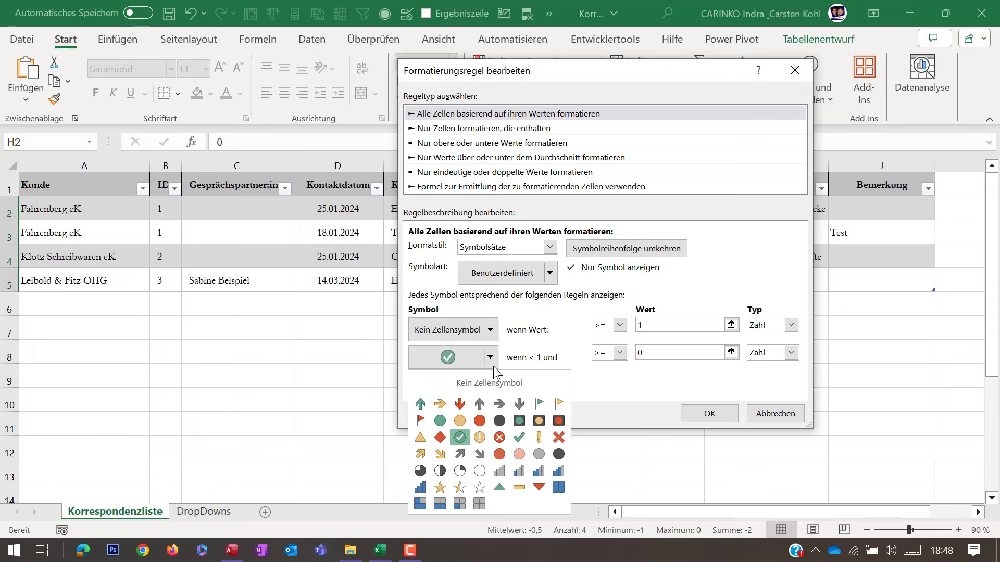
click(499, 438)
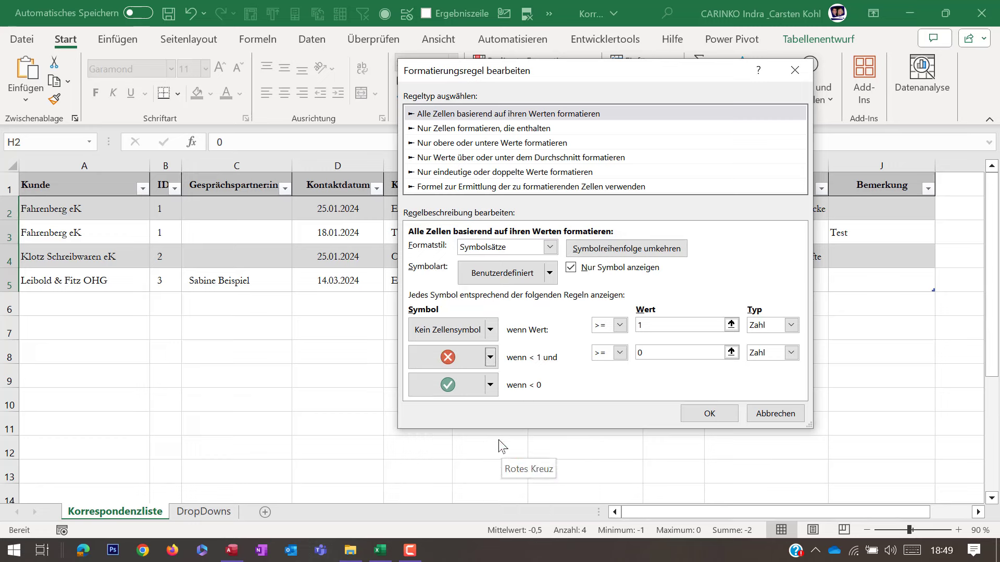
click(722, 415)
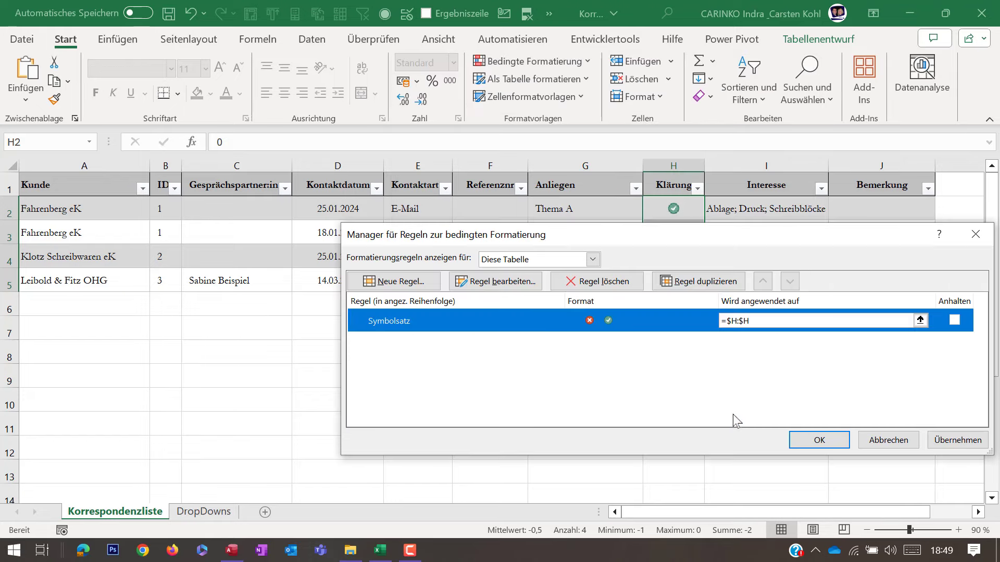
click(957, 440)
Change the Leibold & Fitz Klärung cell H5 to 0.
click(847, 441)
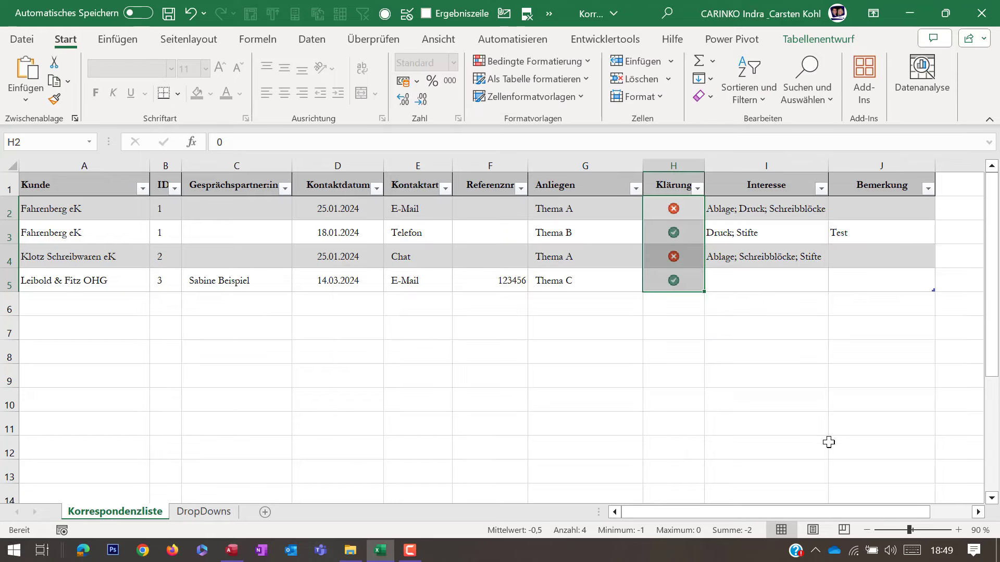
click(745, 280)
click(686, 279)
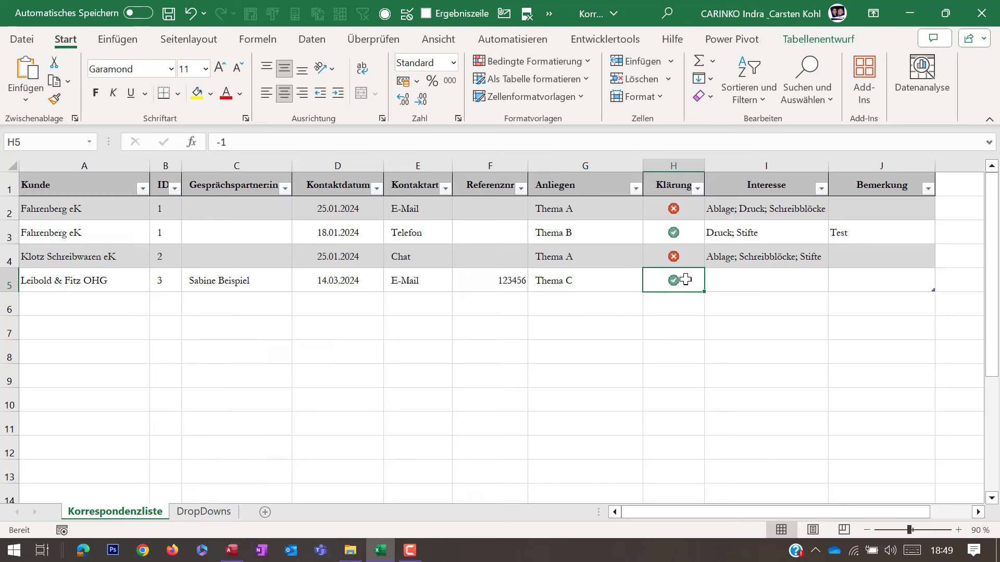
text(1)
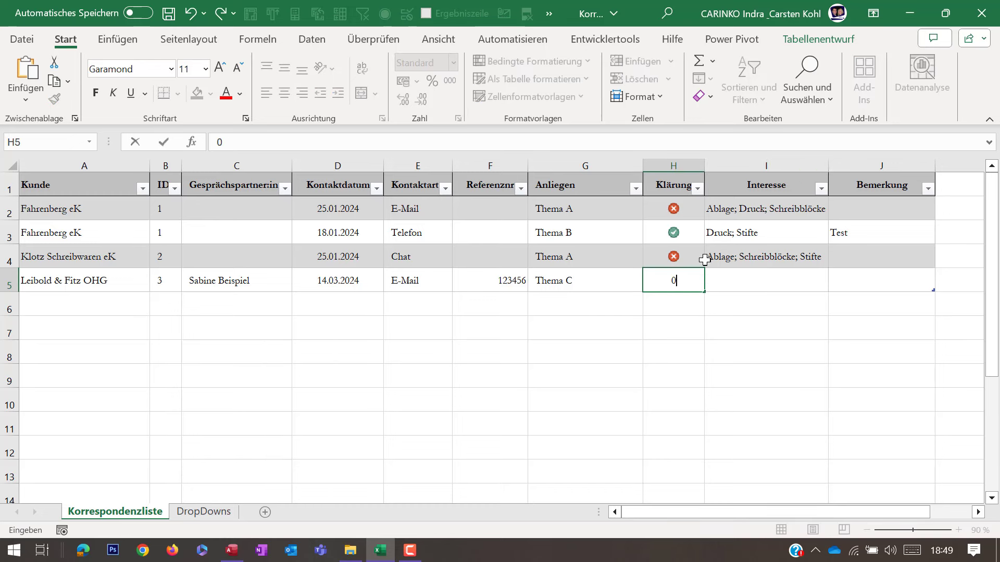
key(Tab)
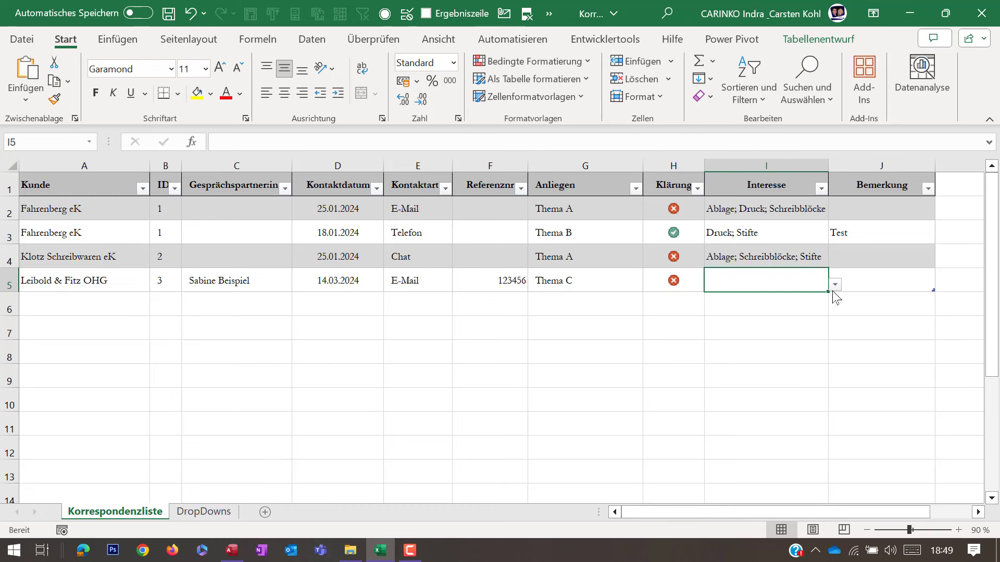
Set interest 'Ablage; Druck; Stifte' in I5 and the remark Info in J5.
click(835, 284)
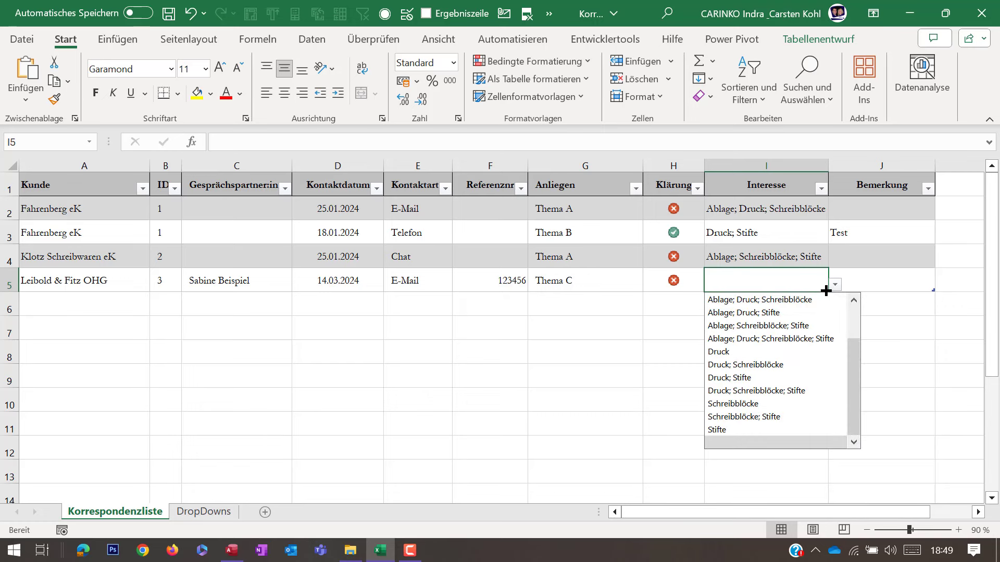
click(786, 313)
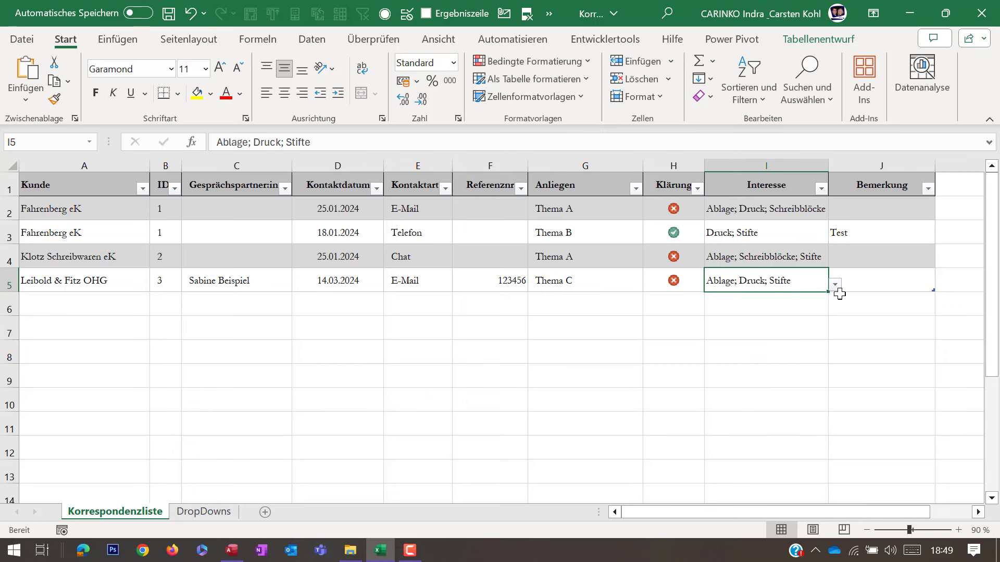
click(870, 283)
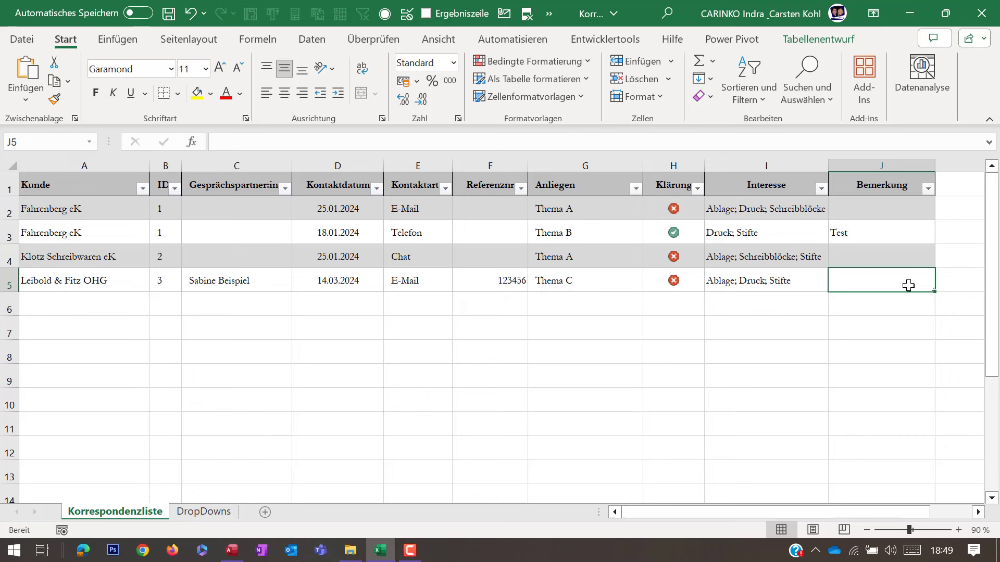
text(Info)
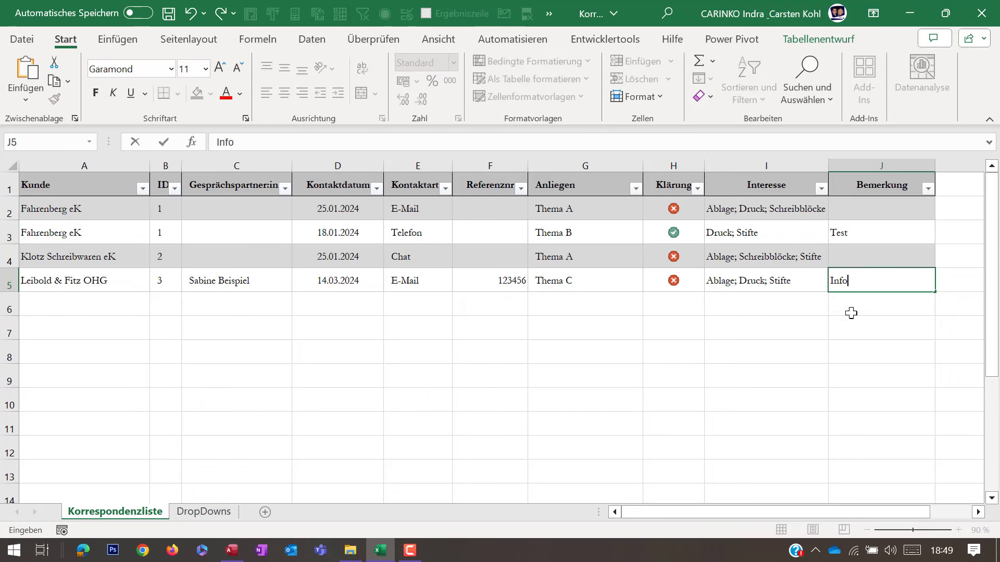
click(851, 313)
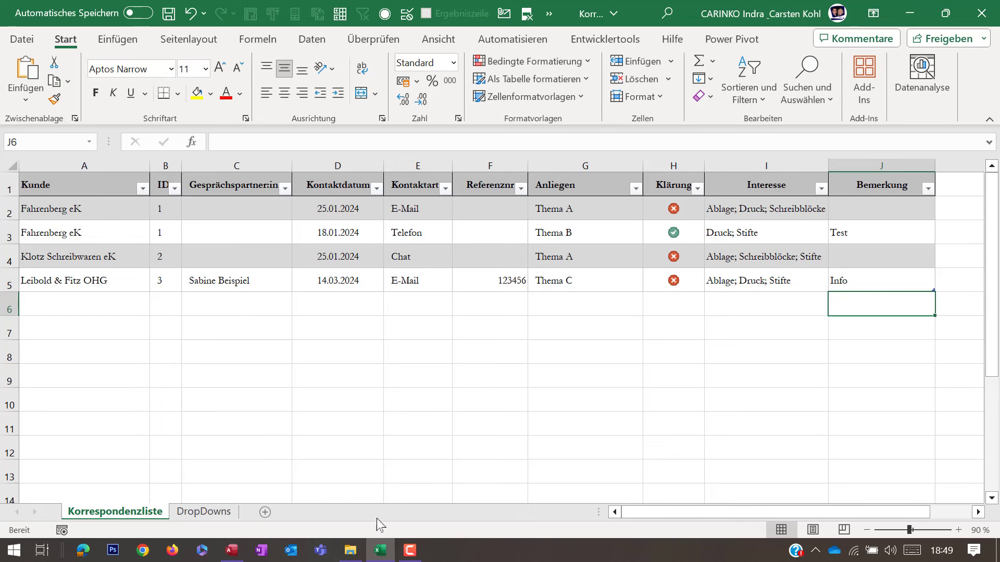
click(232, 550)
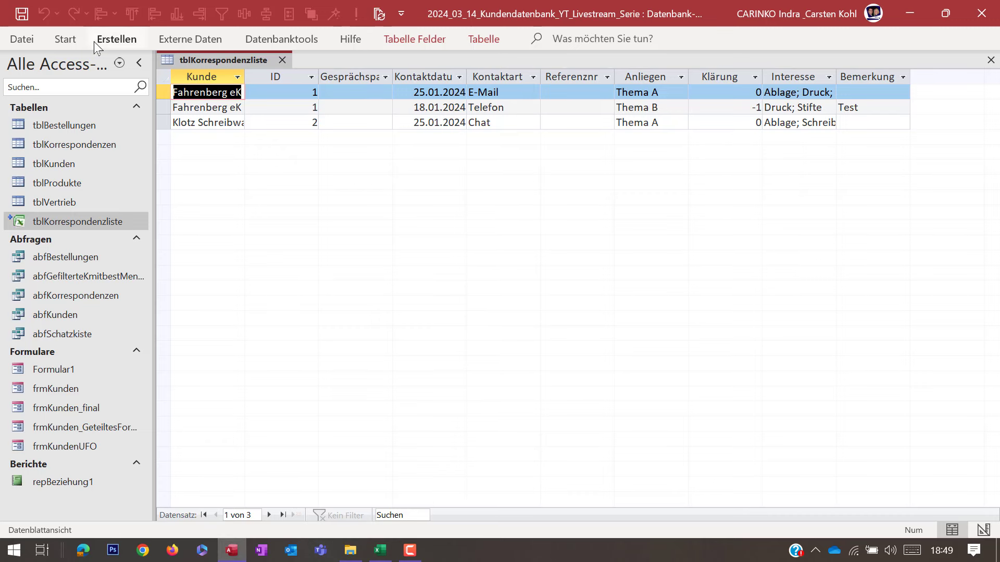
Refresh all records so tblKorrespondenzliste shows the fourth Leibold & Fitz OHG row.
click(66, 40)
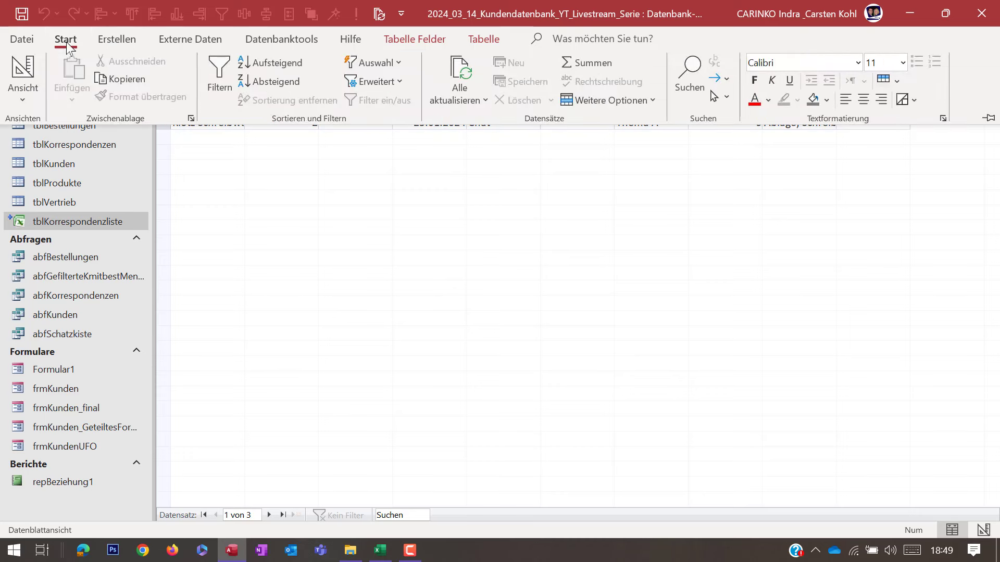
right_click(462, 71)
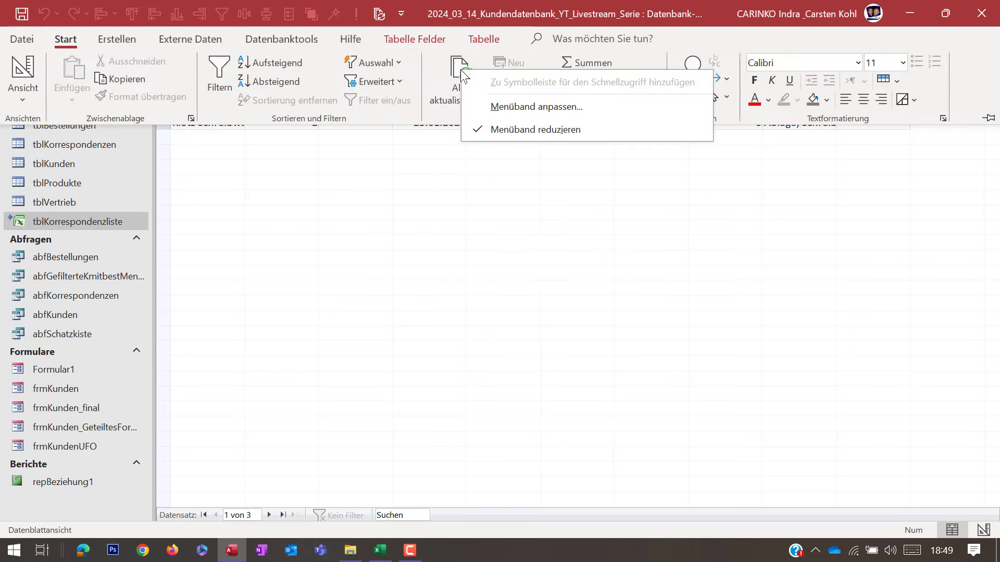
key(Escape)
click(380, 15)
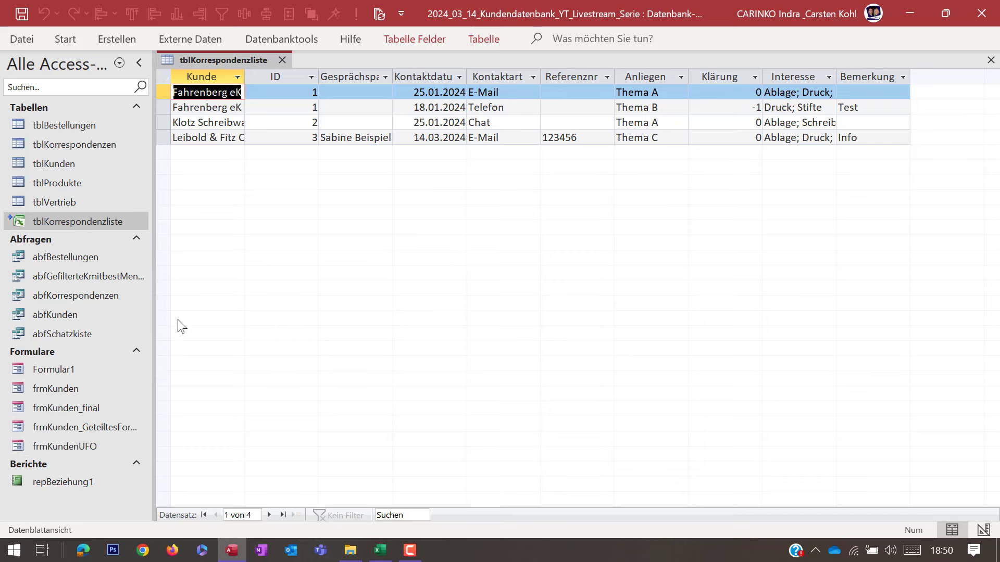
Open frmKundenUFO in design view and launch the abfKorrespondenzen record source query builder.
right_click(91, 444)
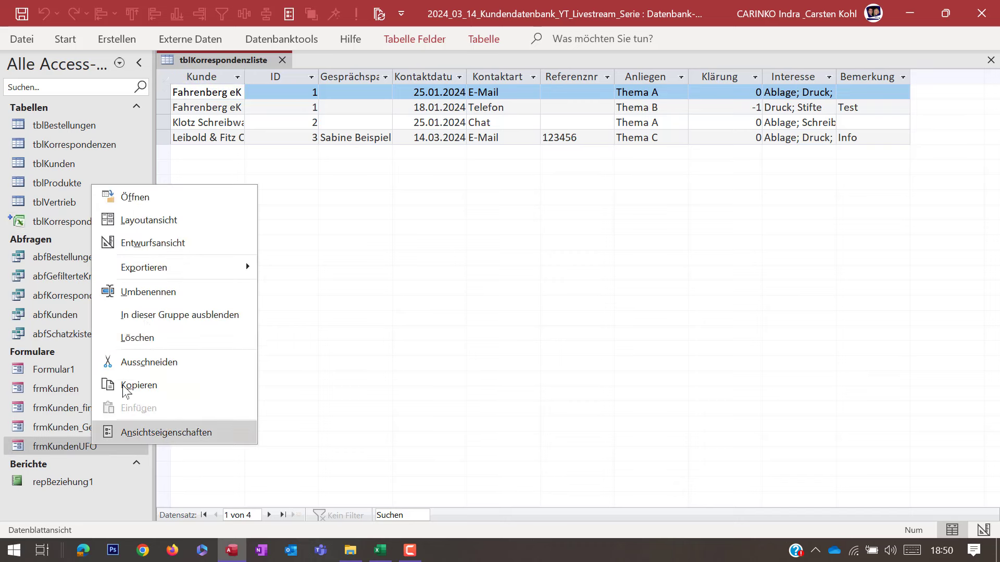
click(158, 249)
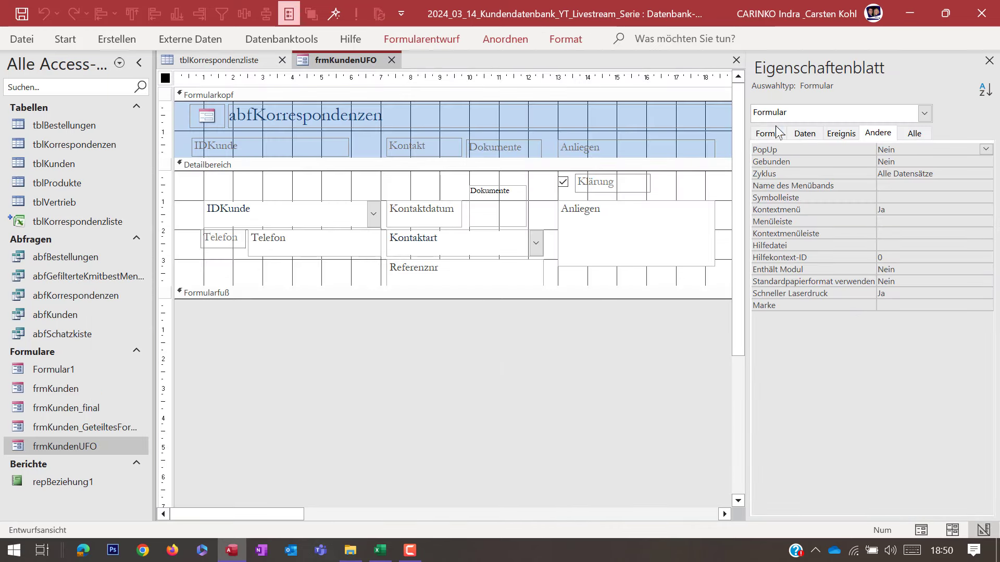
click(804, 134)
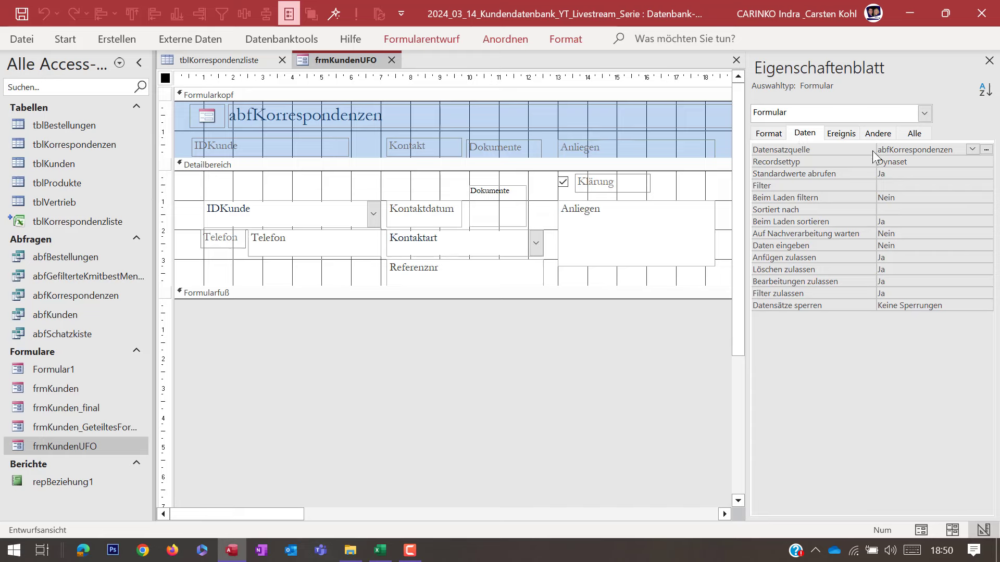
click(73, 298)
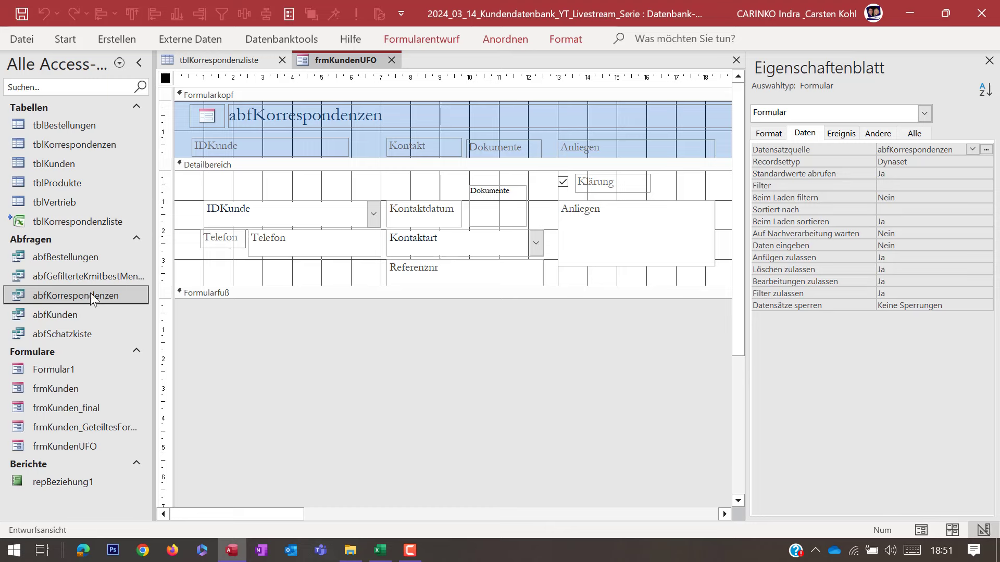
right_click(96, 295)
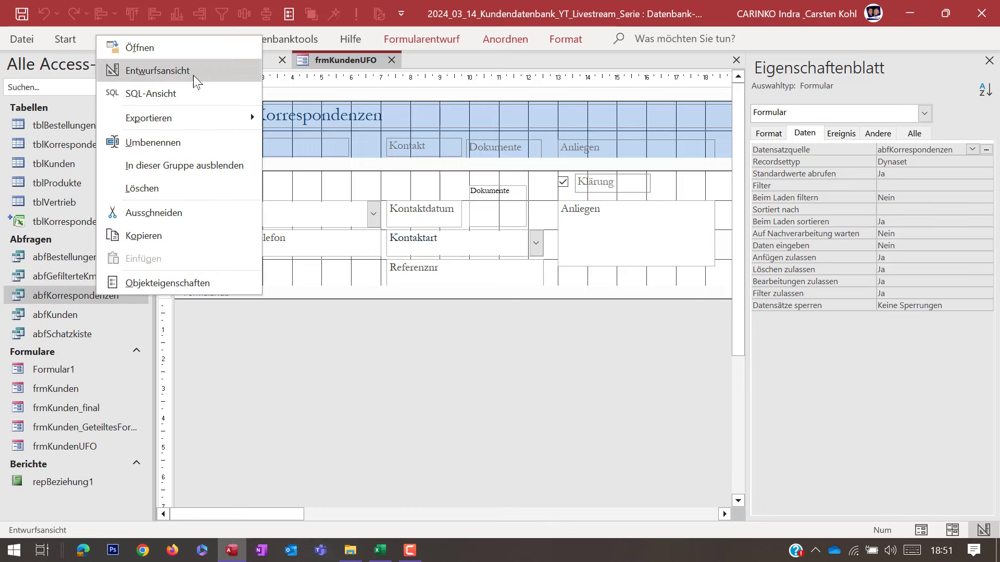
click(352, 60)
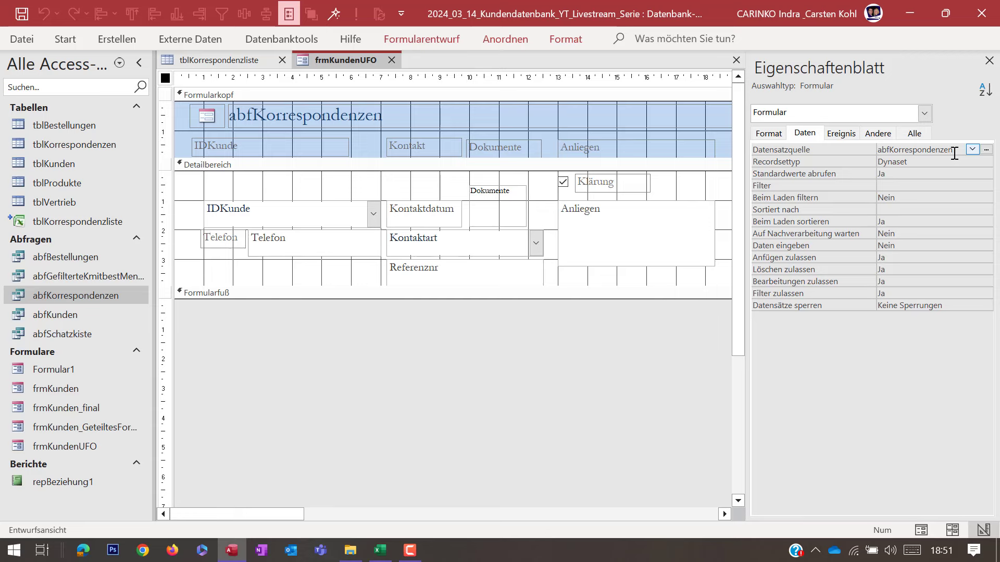
click(985, 151)
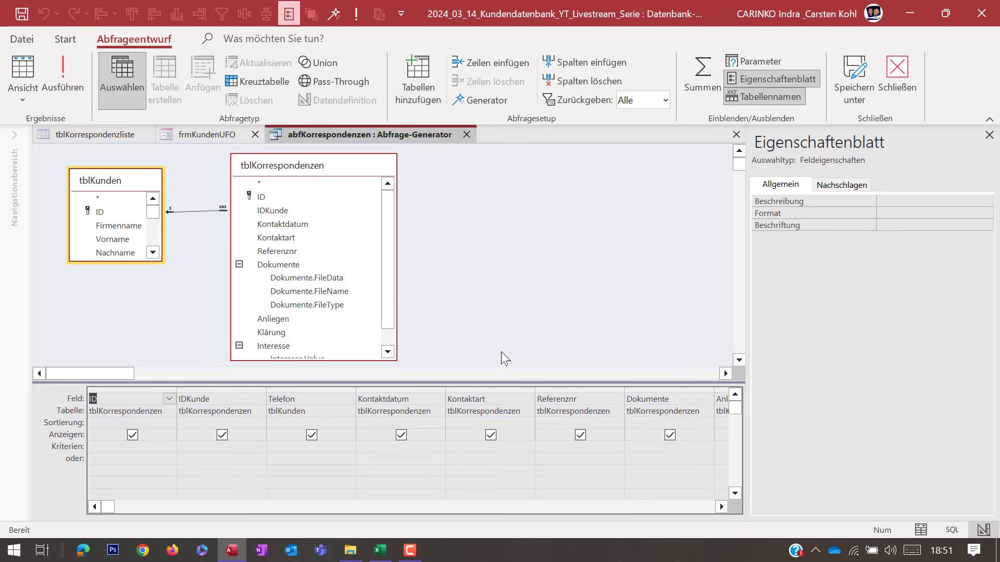
Add the linked table tblKorrespondenzliste to the abfKorrespondenzen query design.
click(417, 92)
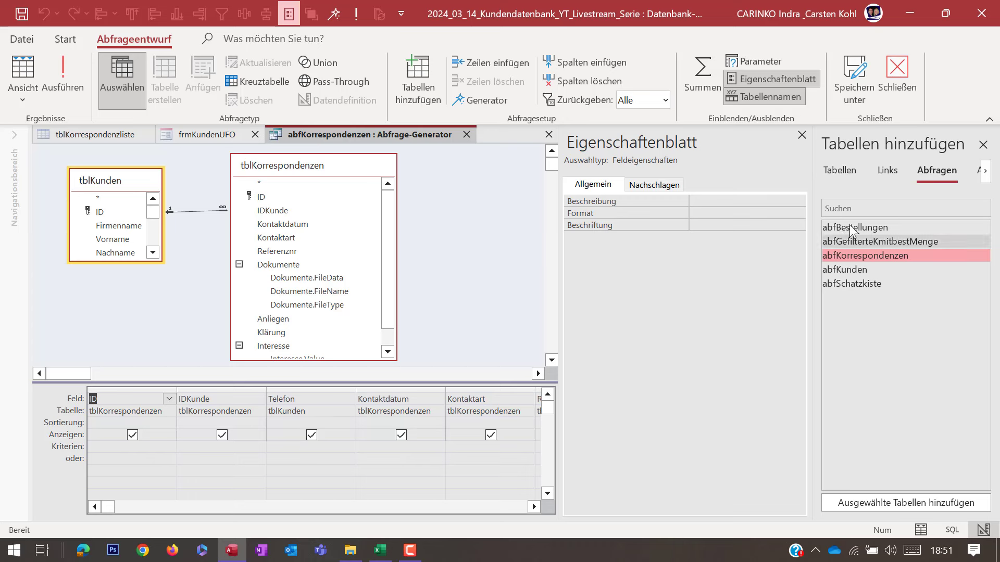
click(839, 173)
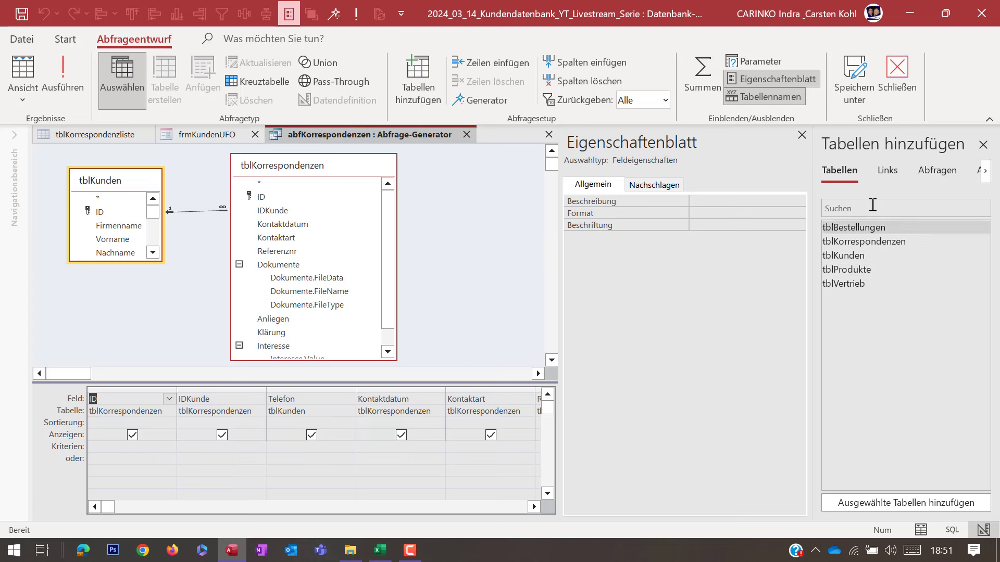
click(887, 172)
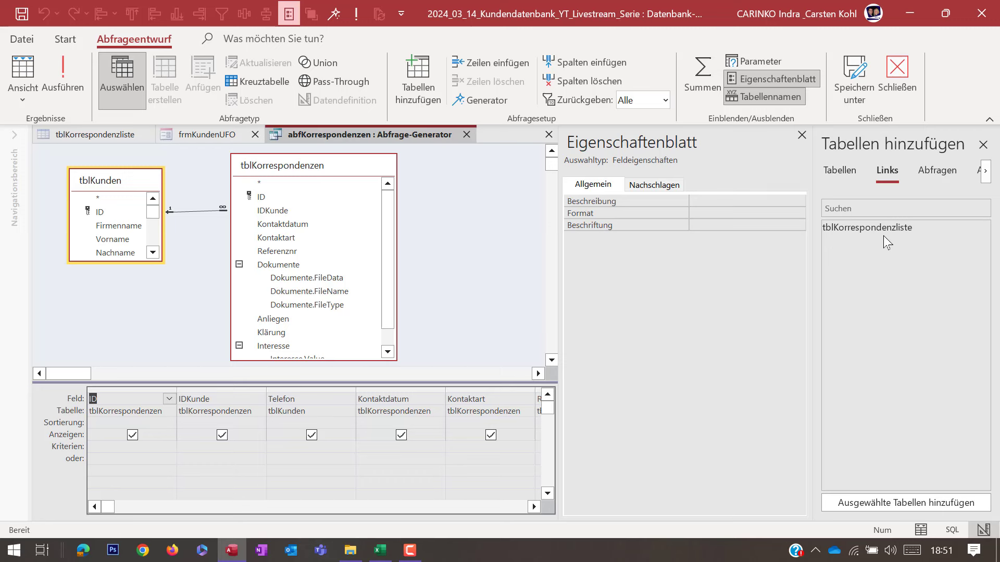
click(900, 230)
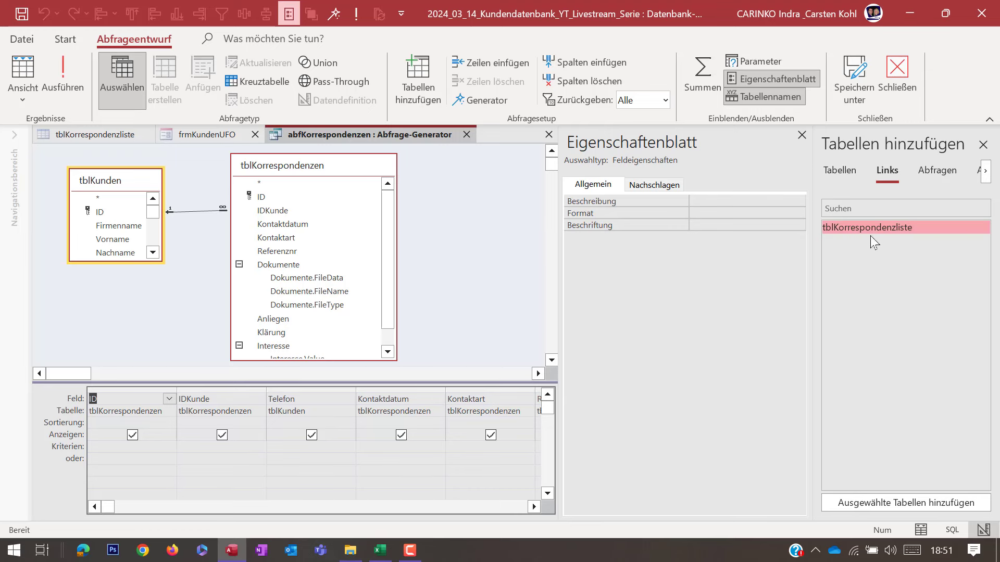
mouse_move(870, 230)
mouse_down()
mouse_move(491, 233)
mouse_move(435, 194)
mouse_up()
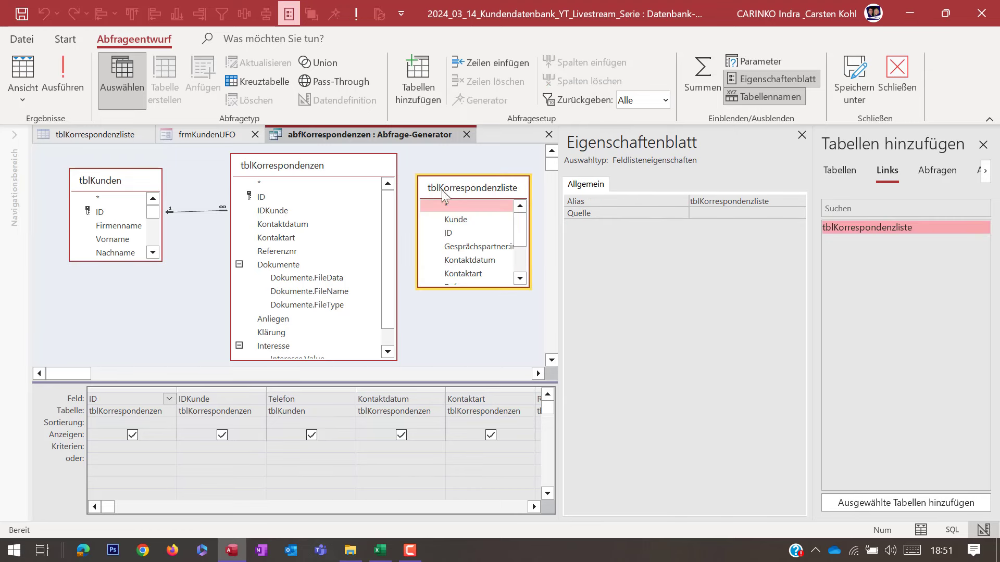
click(983, 145)
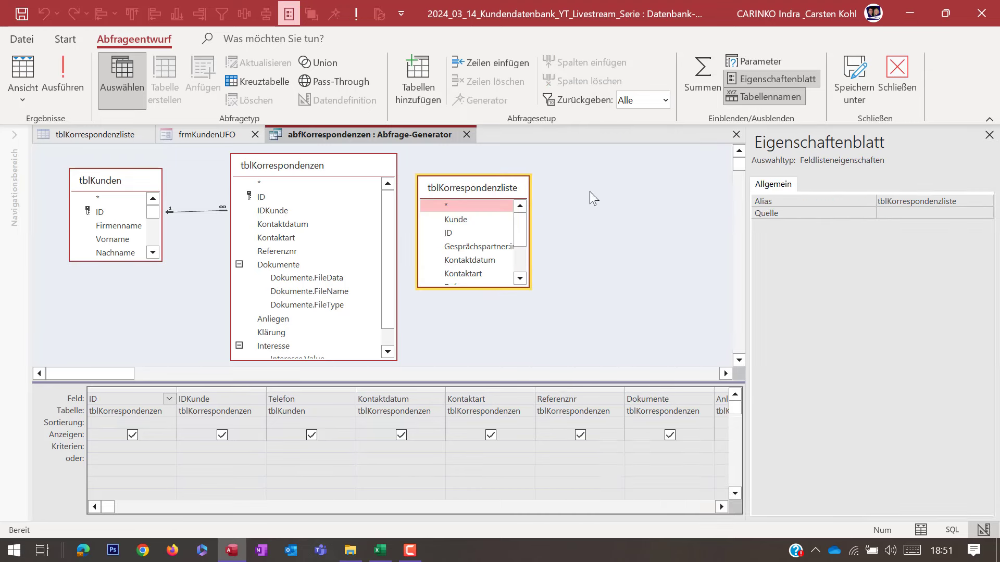
Join tblKorrespondenzen's IDKunde to tblKorrespondenzliste's ID and open the join's properties.
drag(514, 187, 556, 171)
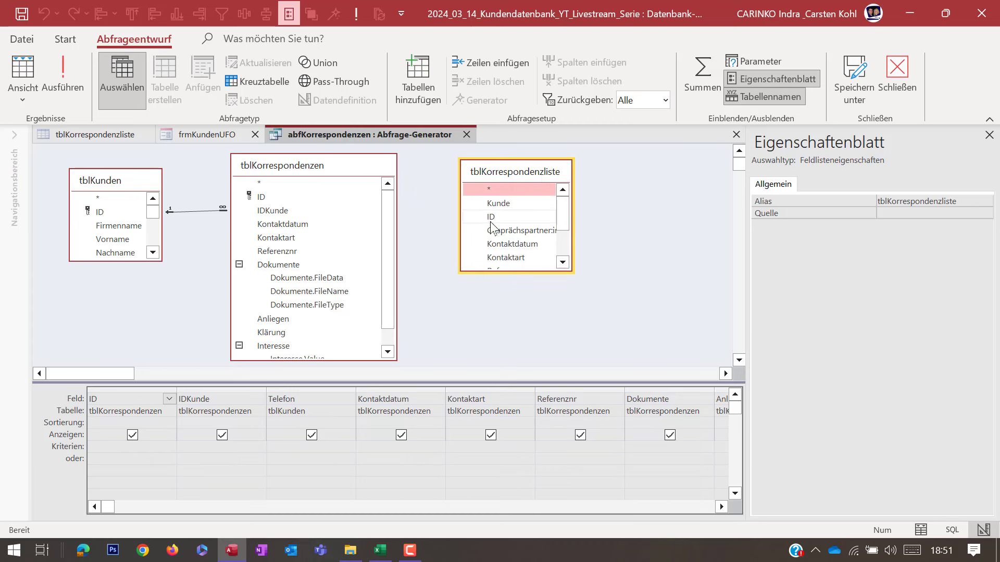
mouse_move(258, 211)
mouse_down()
mouse_move(449, 207)
mouse_move(489, 219)
mouse_up()
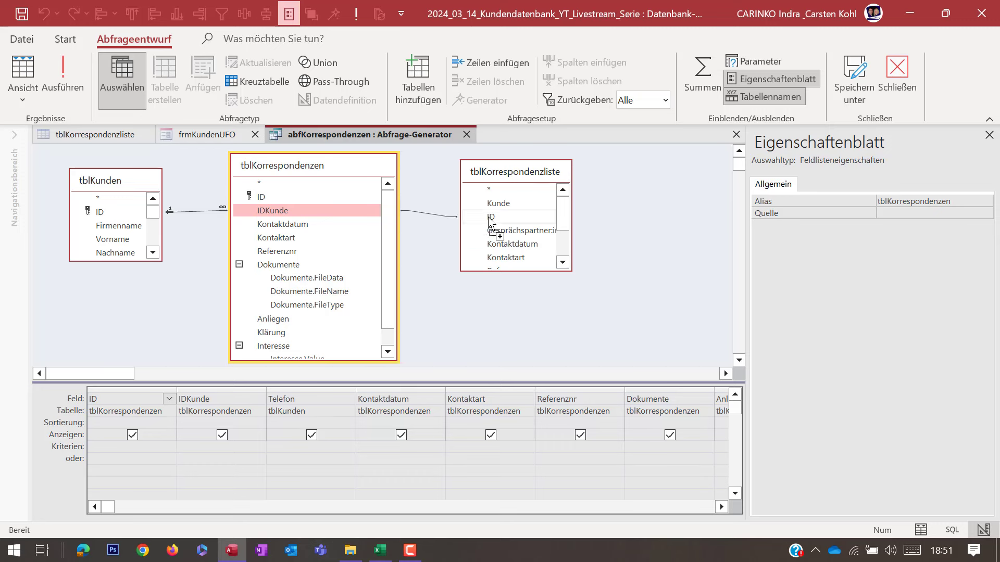
double_click(432, 216)
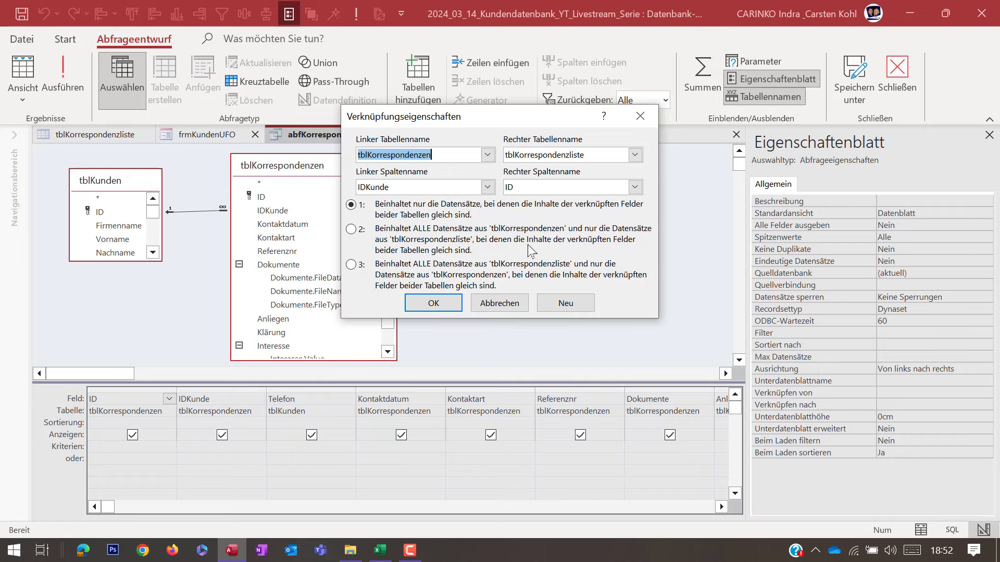
Delete the IDKunde join and place tblKunden to the right of tblKorrespondenzliste.
click(503, 303)
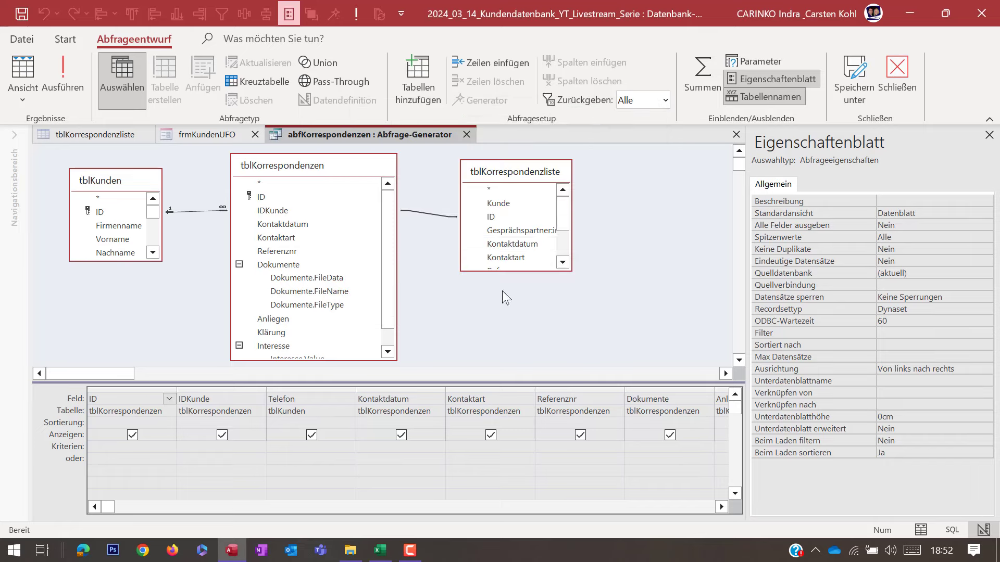
click(439, 217)
key(Delete)
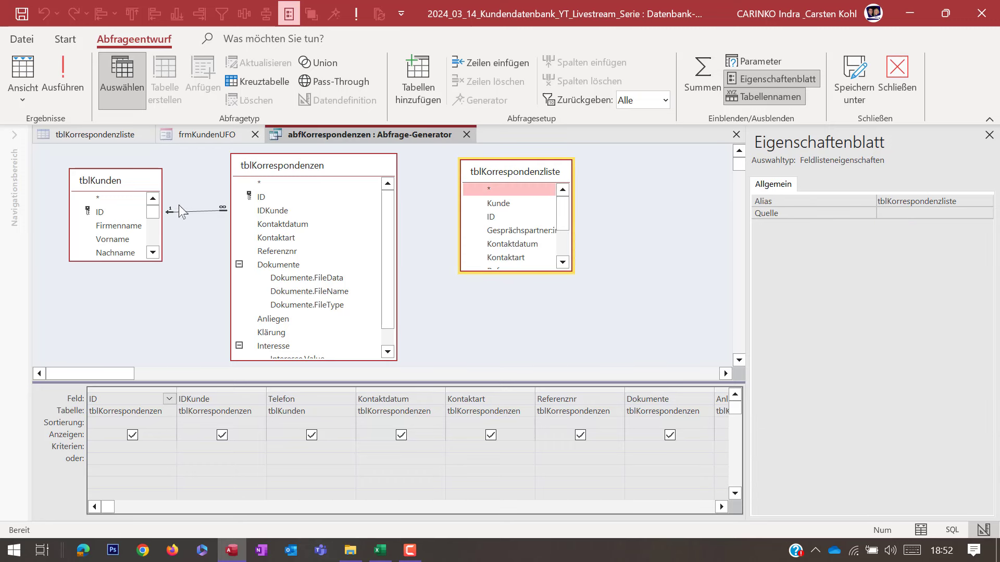
drag(121, 186, 676, 177)
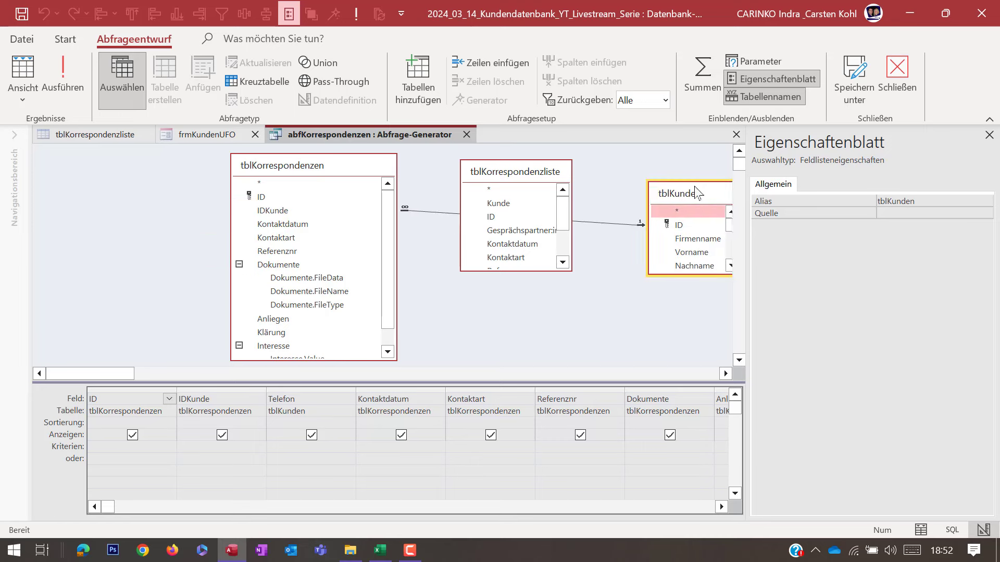
drag(539, 176, 509, 176)
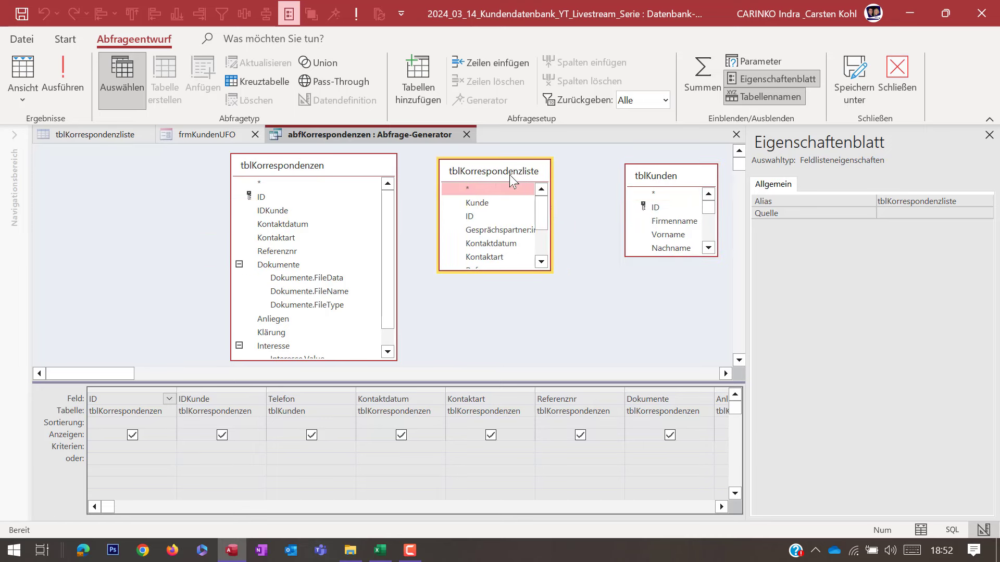
Join tblKunden.ID to tblKorrespondenzliste, keeping all tblKorrespondenzliste records (join type 3).
drag(655, 207, 463, 222)
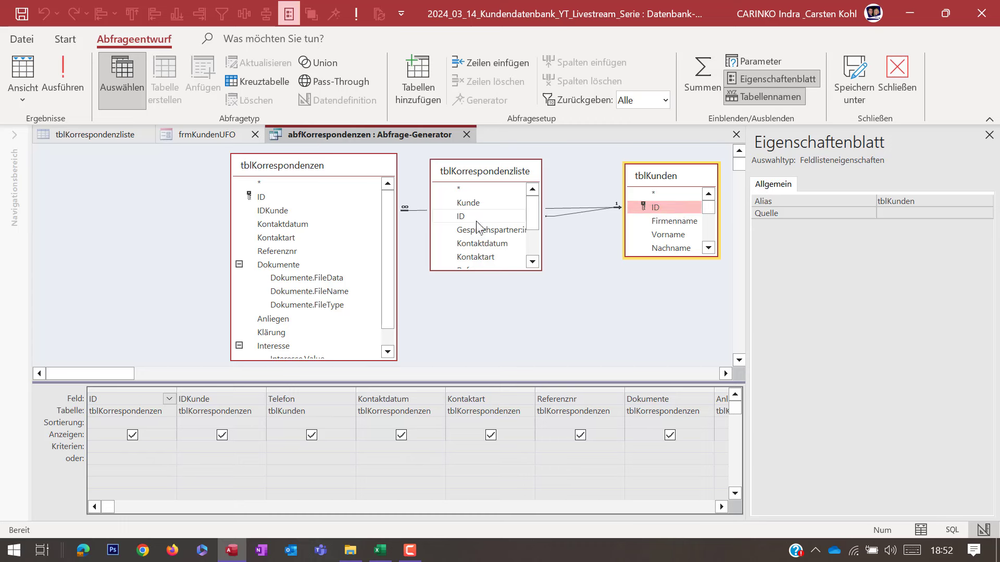
double_click(556, 214)
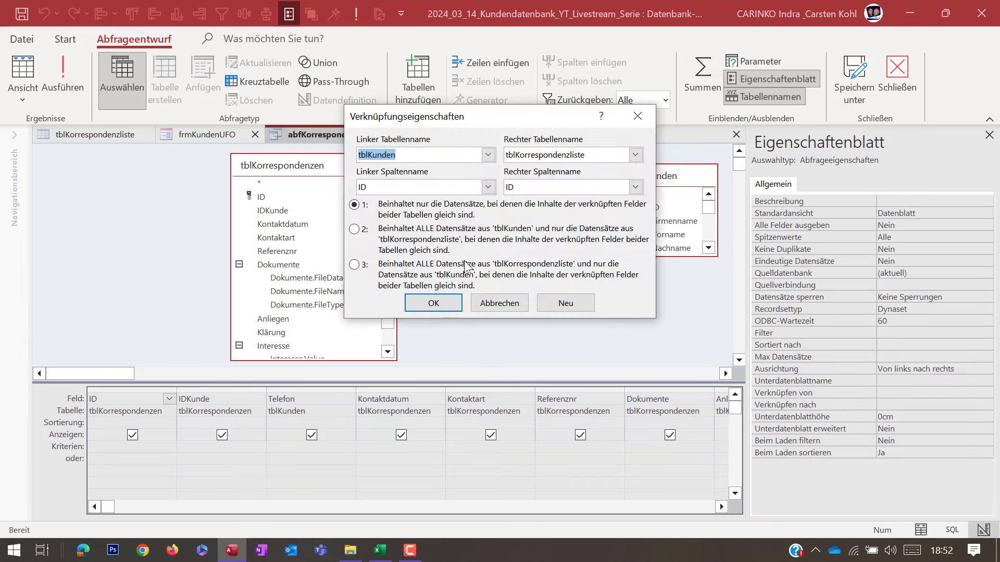
drag(475, 123, 205, 129)
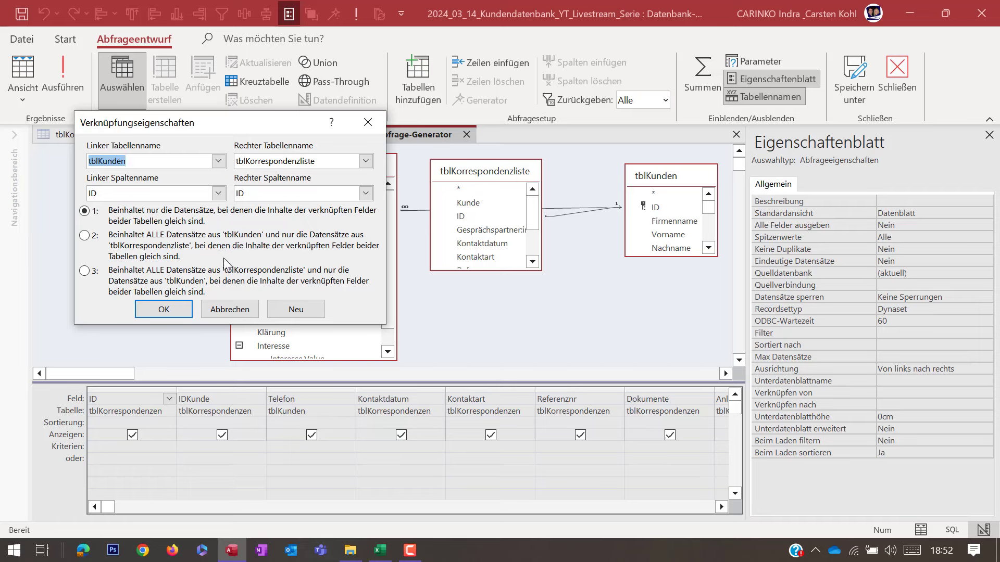
click(84, 271)
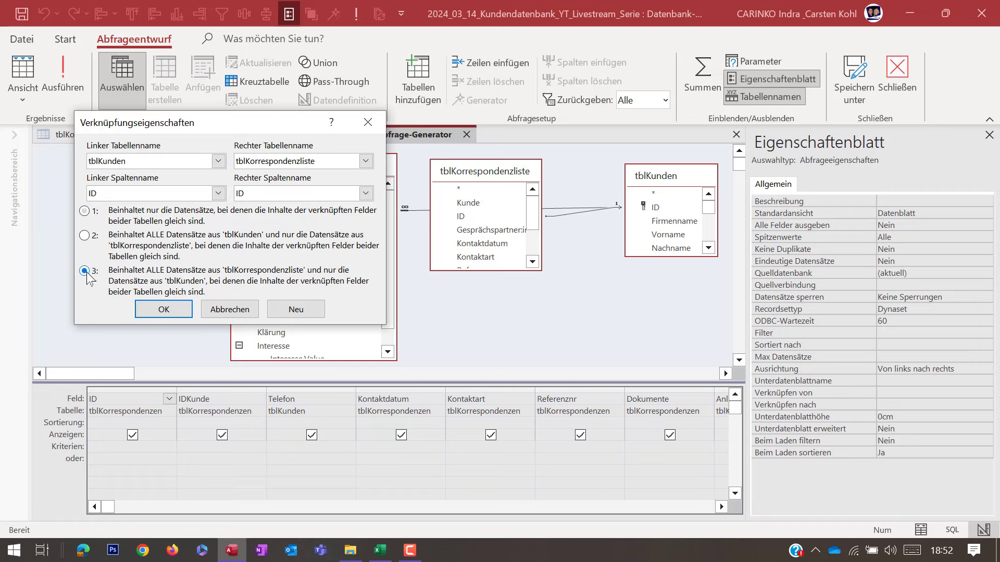
click(162, 311)
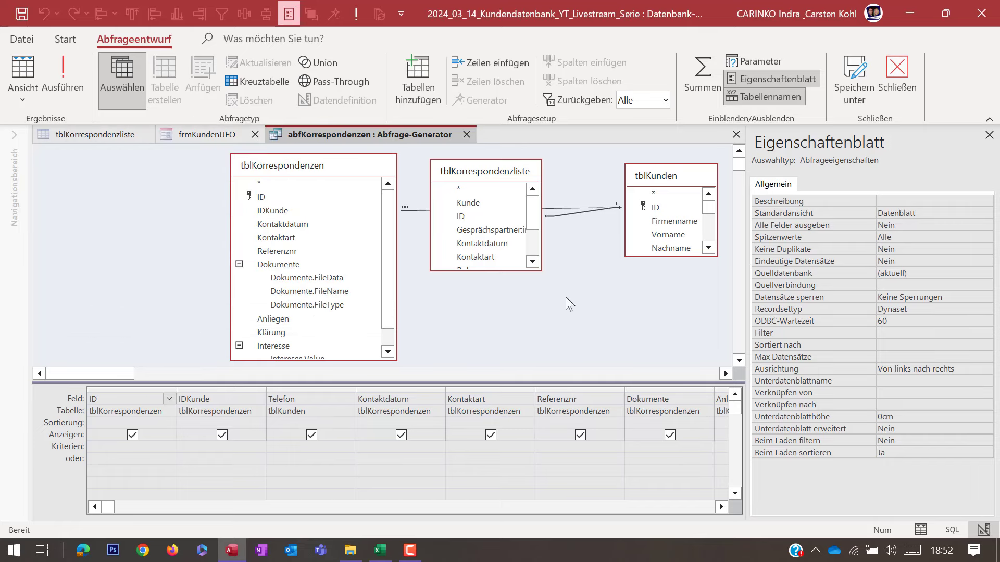
Set the ID column's table to tblKorrespondenzliste and paste it into the following columns through Referenznr.
click(155, 413)
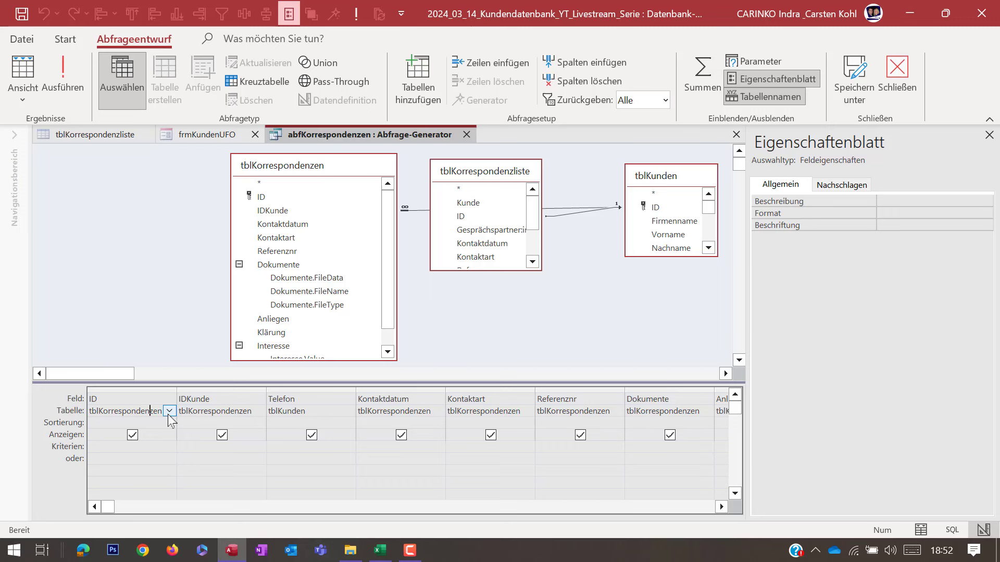
click(169, 412)
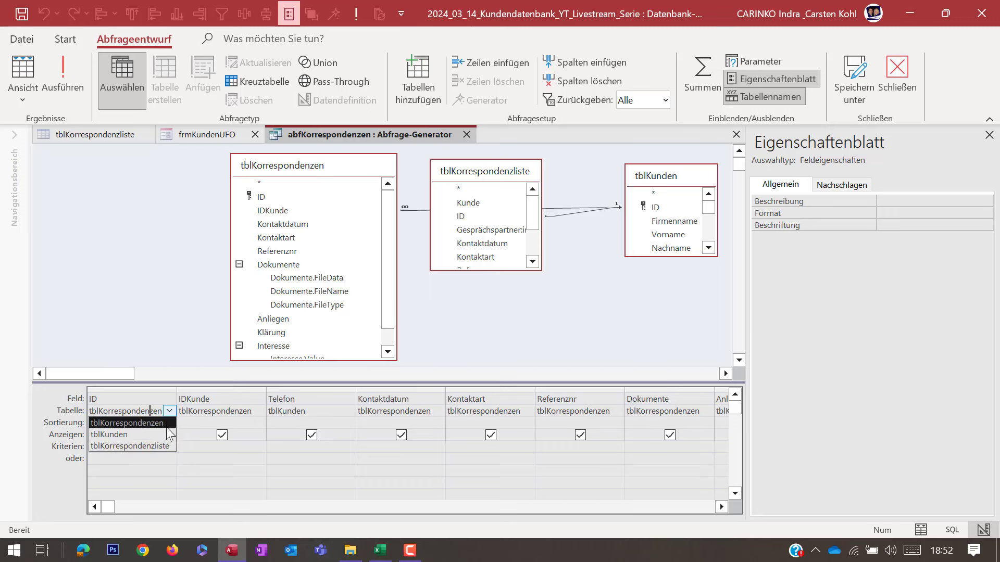
click(161, 446)
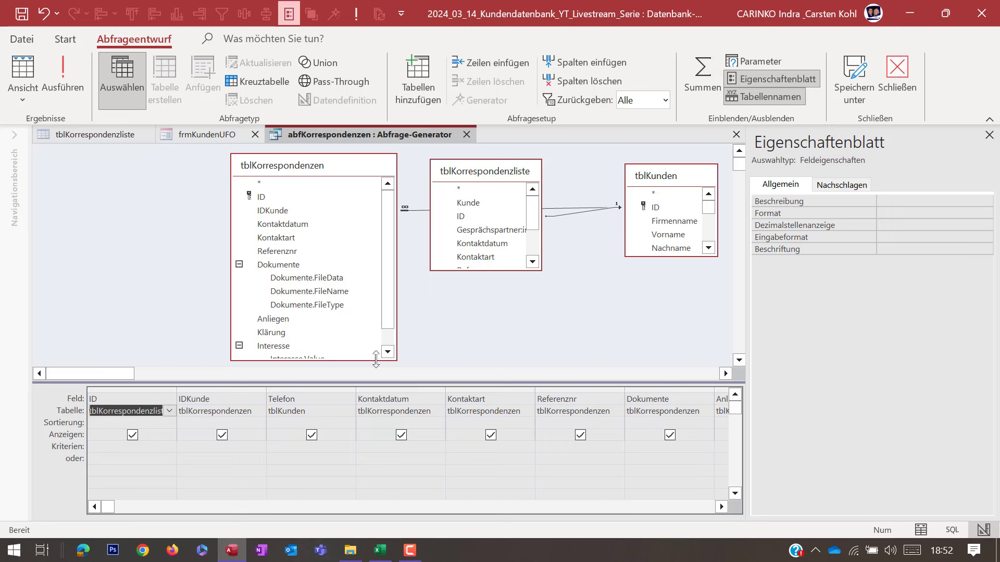
key(Tab)
key(ctrl+v)
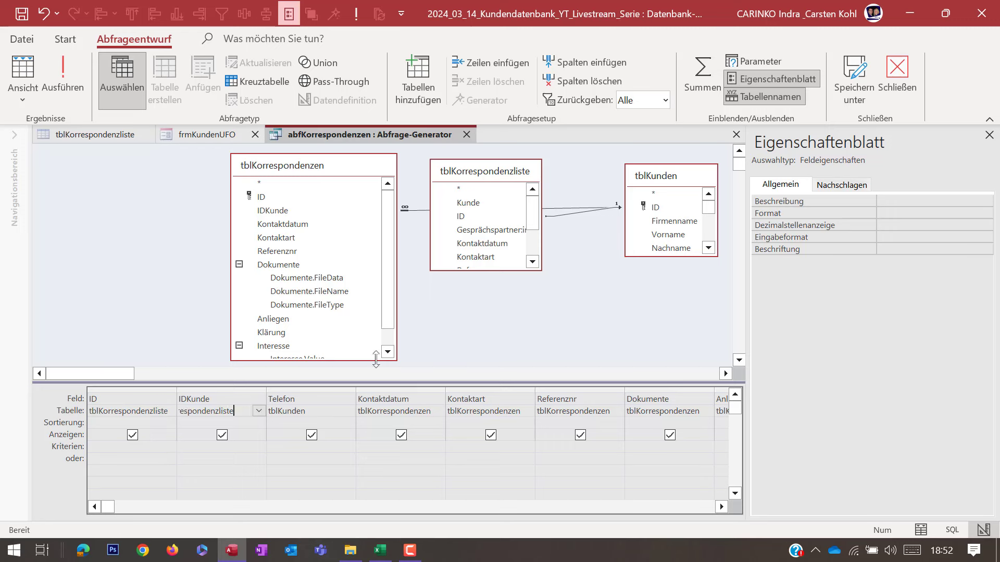
key(Tab)
key(Tab)
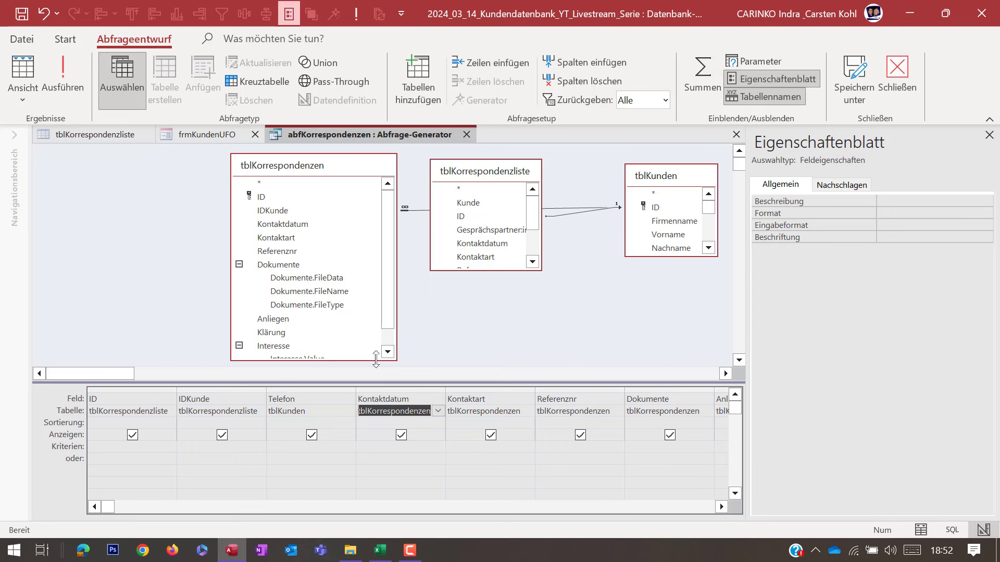
text(tblKorrespondenzliste)
key(Tab)
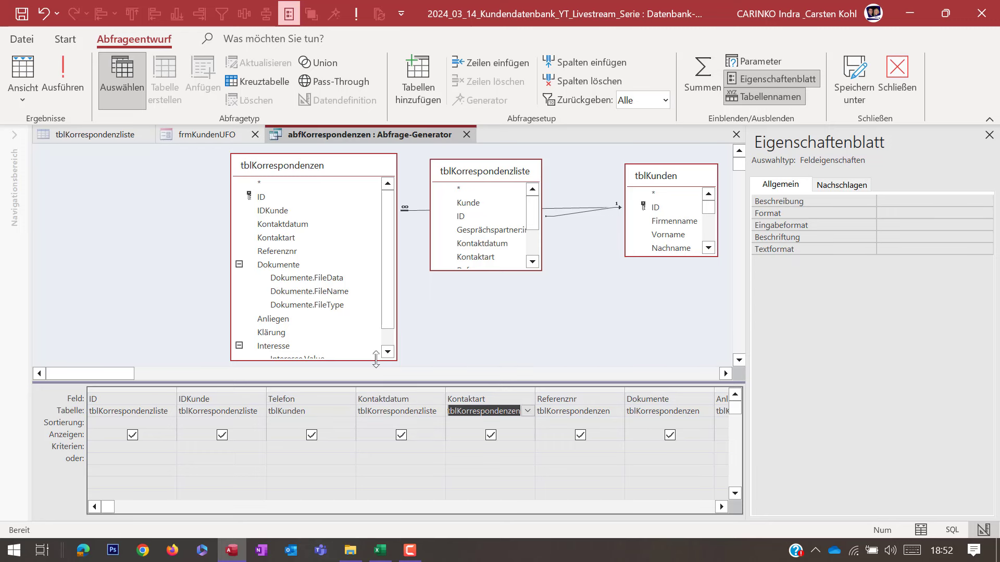
text(tblKorrespondenzliste)
Set the Dokumente through Bemerkung columns to tblKorrespondenzliste and scroll the grid back left.
key(Tab)
key(ctrl+v)
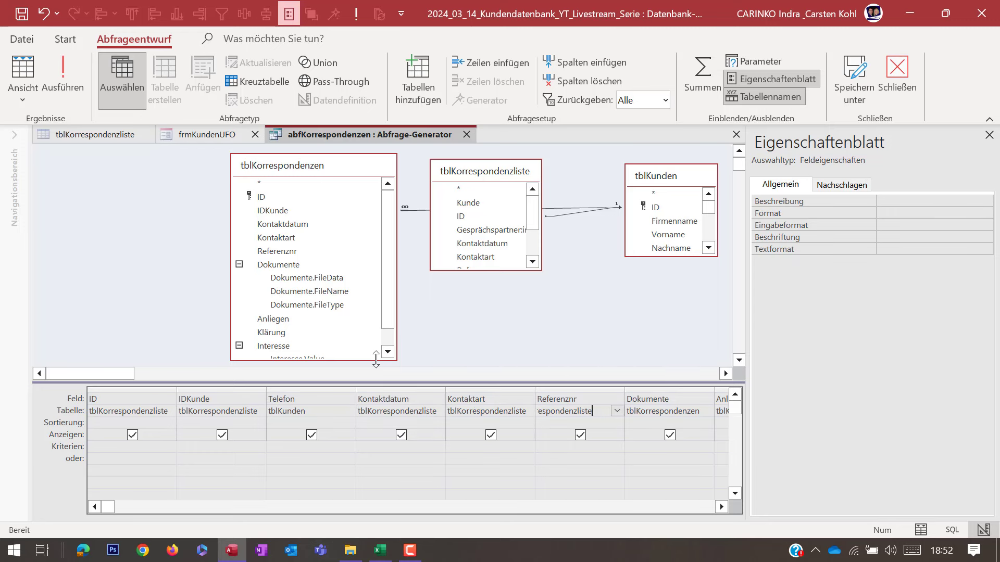
key(Tab)
text(tblKorrespondenzliste)
key(Tab)
key(ctrl+v)
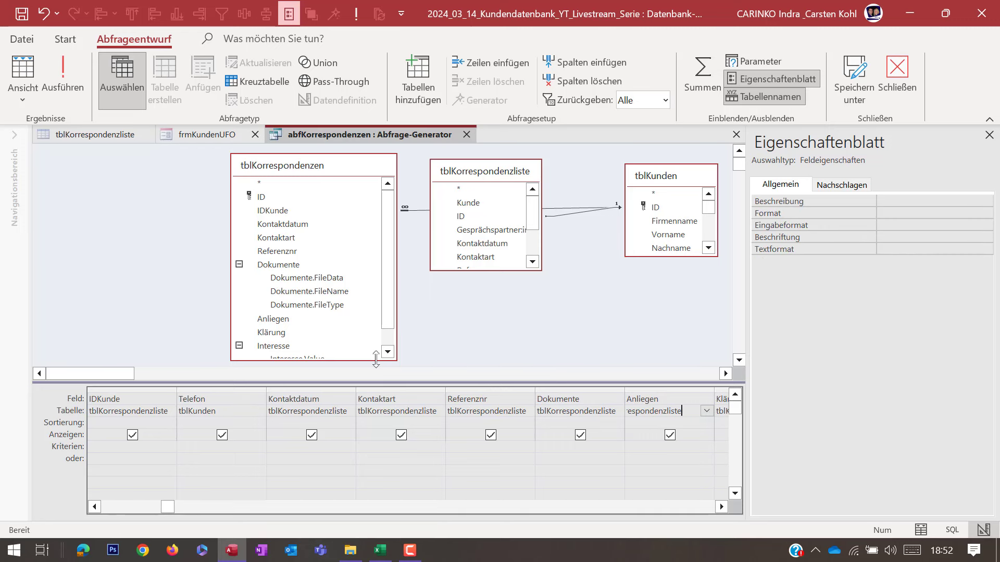
key(Tab)
text(tblKorrespondenzliste)
key(Tab)
key(ctrl+v)
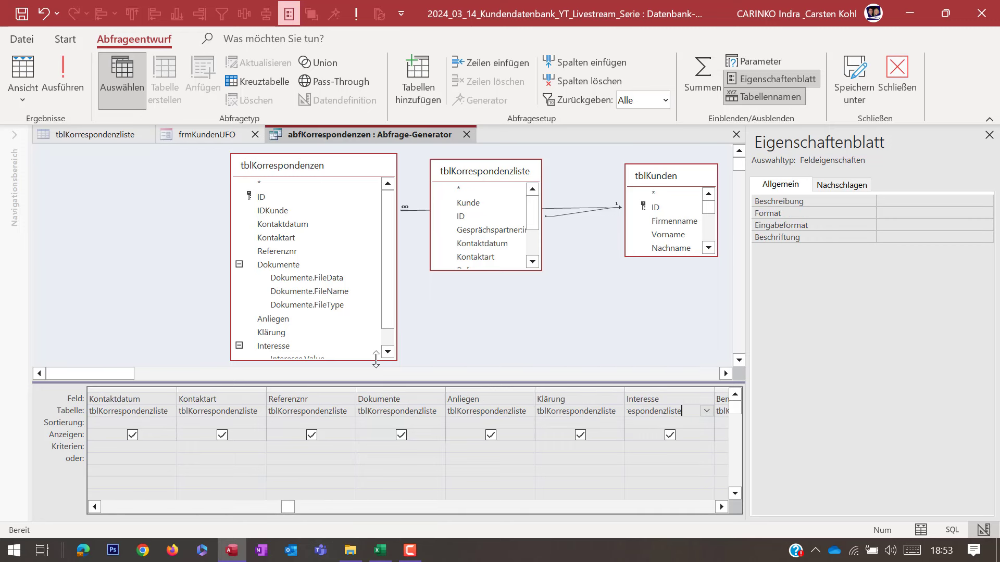
key(Tab)
key(ctrl+v)
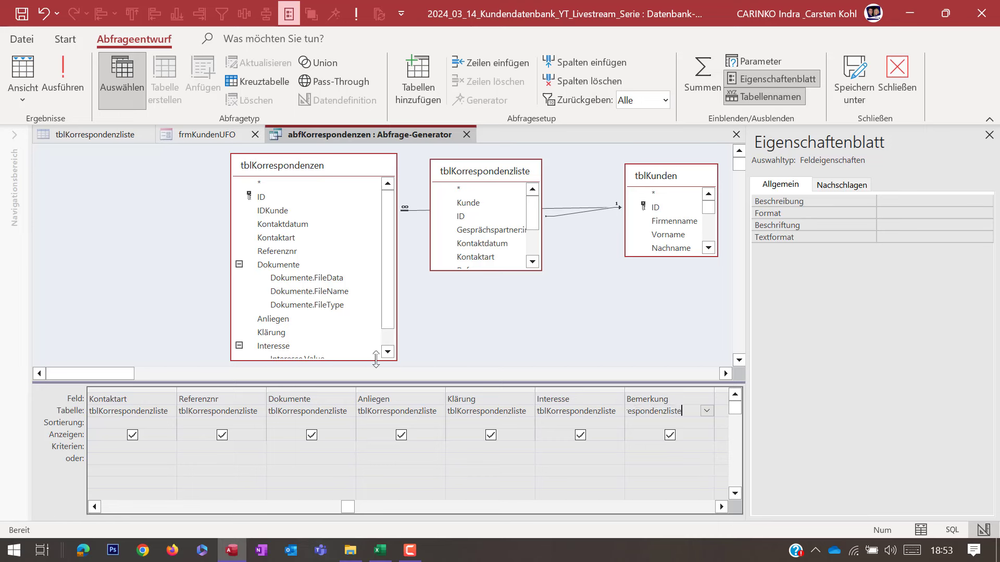
key(Tab)
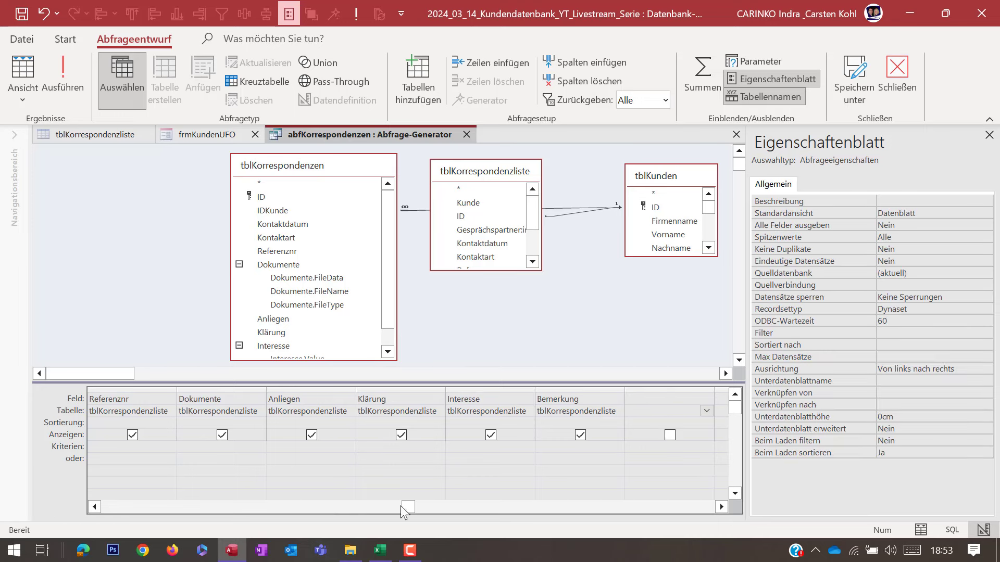
drag(407, 507, 81, 506)
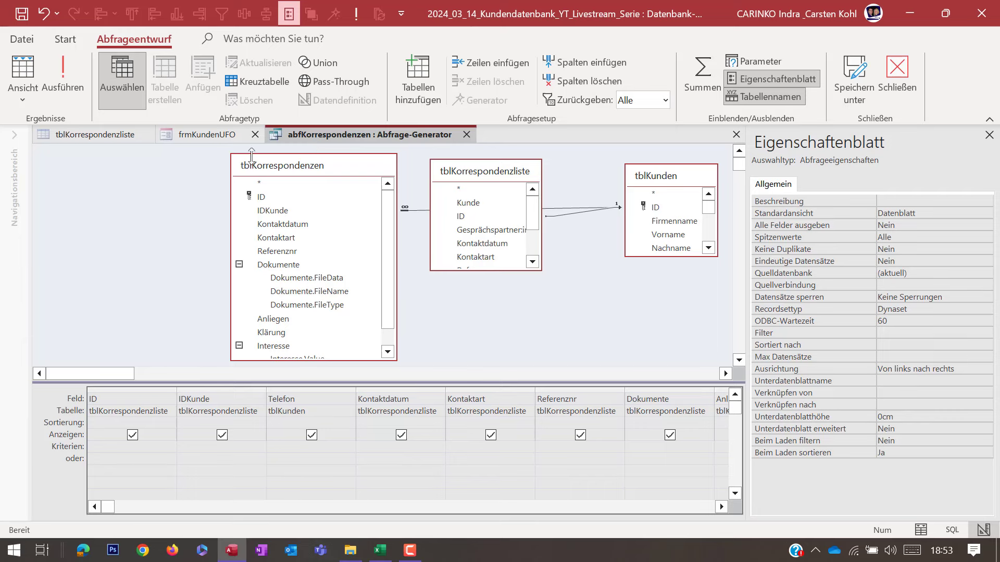
Remove tblKorrespondenzen from the query and change the IDKunde field to 'IDKunde: ID'.
click(295, 168)
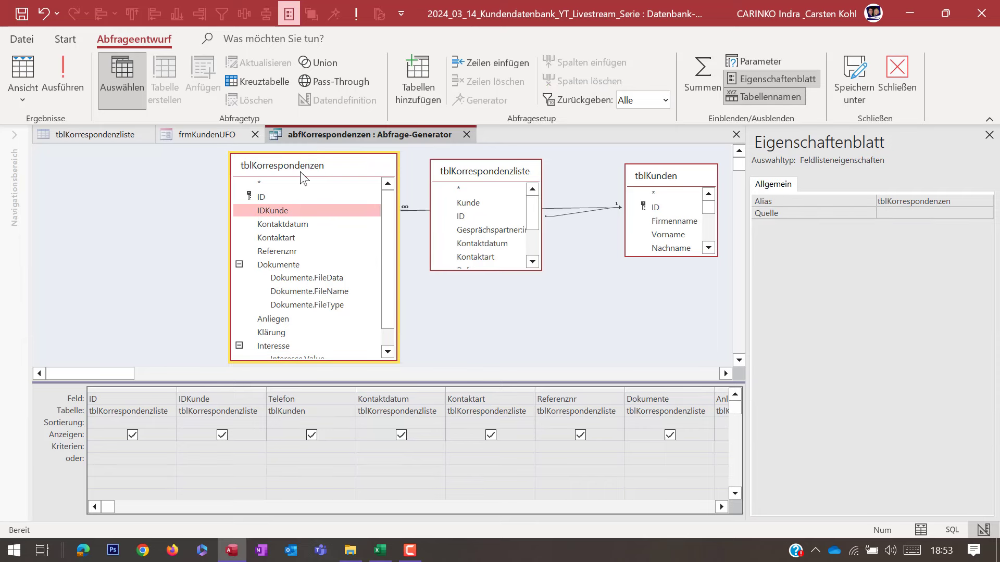
key(Delete)
drag(463, 177, 183, 186)
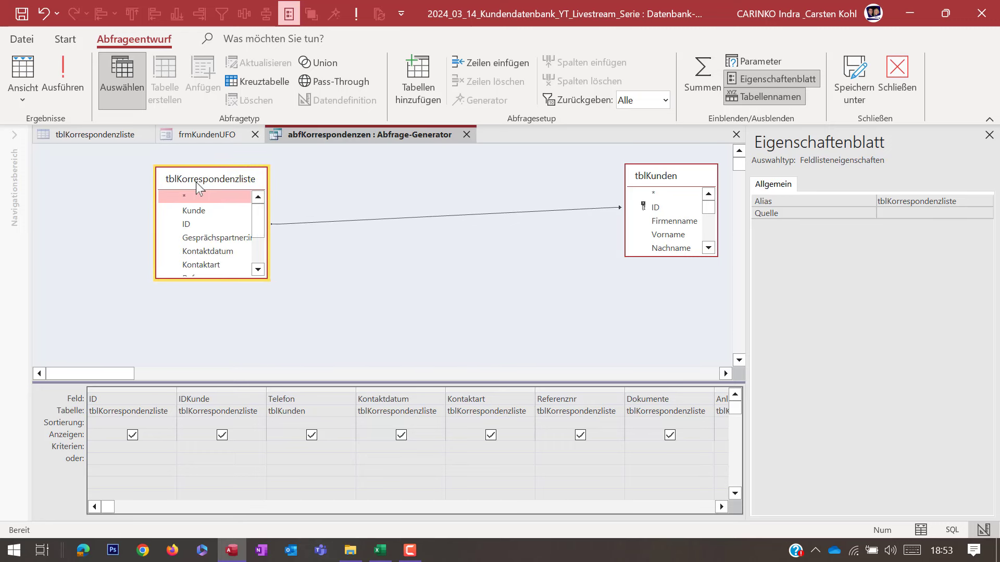
mouse_move(625, 177)
mouse_down()
mouse_move(398, 177)
mouse_move(346, 187)
mouse_up()
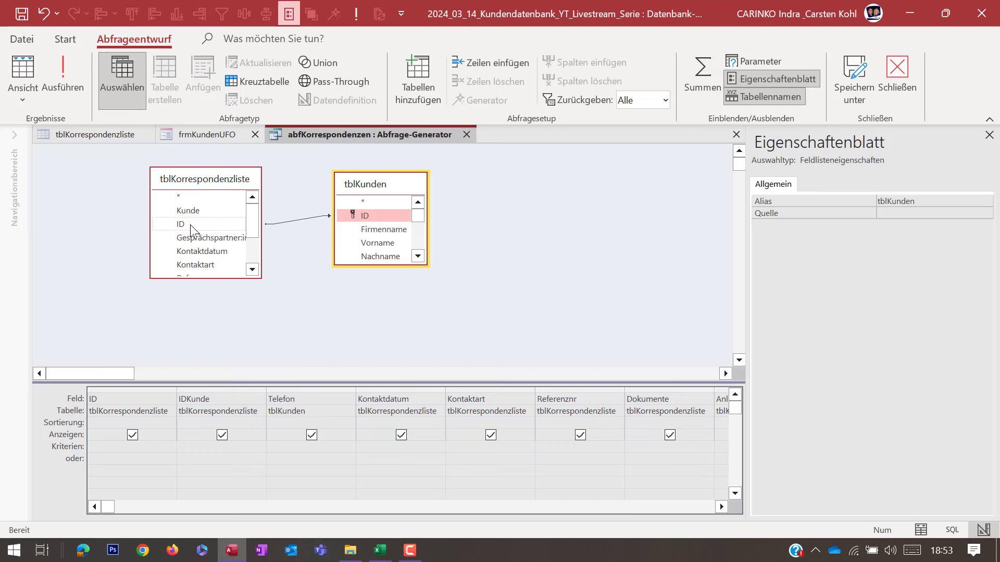
click(218, 398)
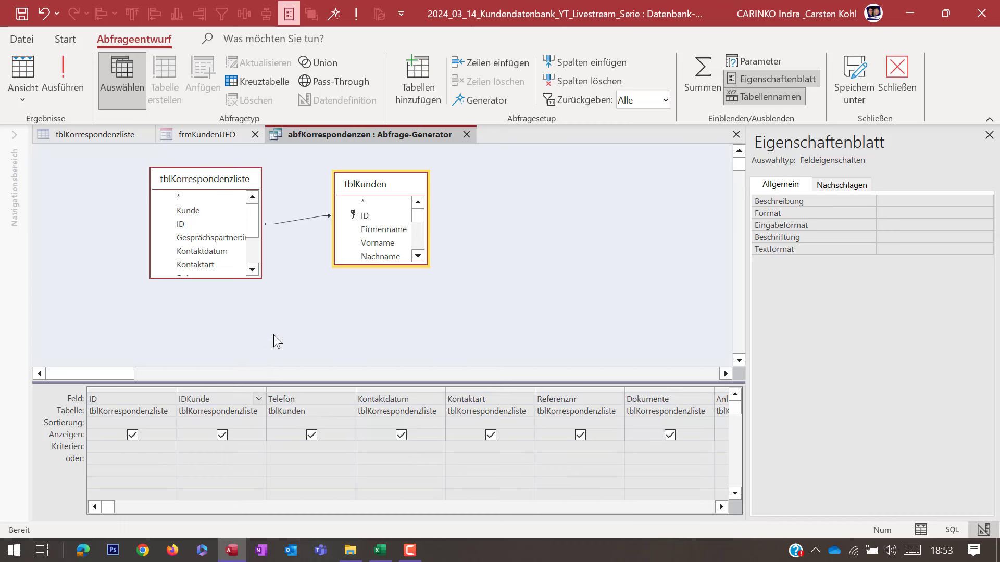
text(:)
text( ID)
Save the query changes to frmKundenUFO and open the form in Form view, dismissing the parameter prompt.
click(900, 88)
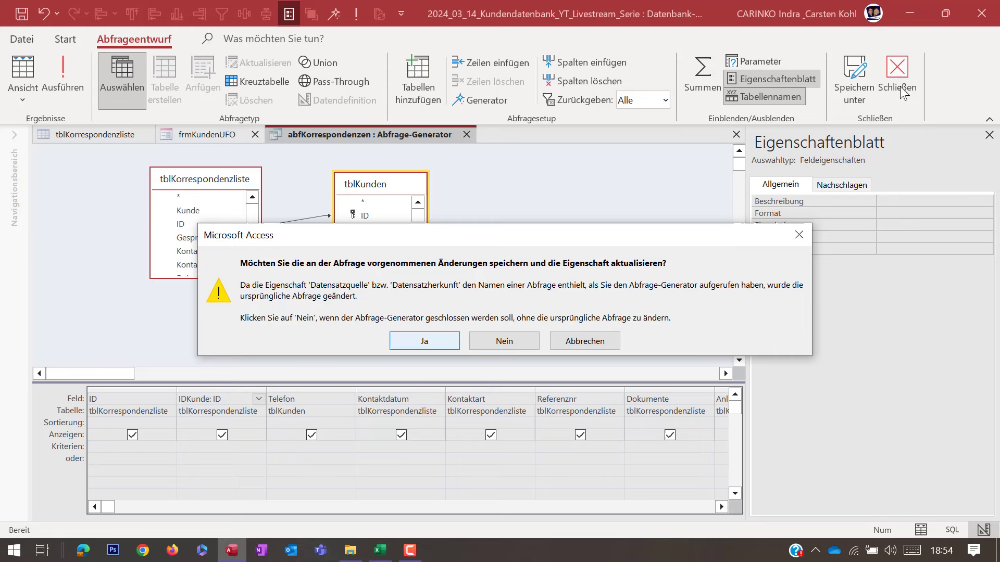
click(425, 342)
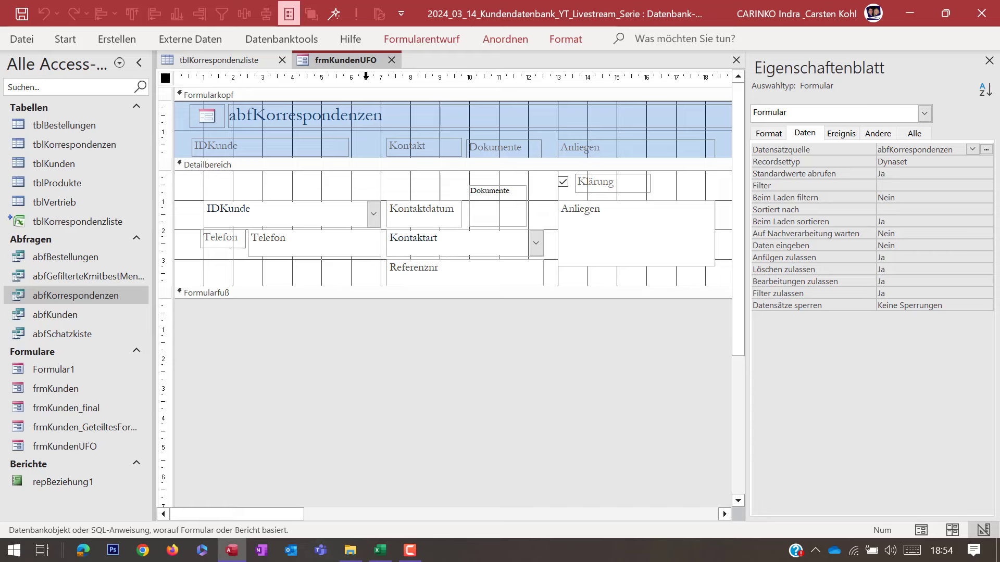
right_click(343, 60)
click(400, 146)
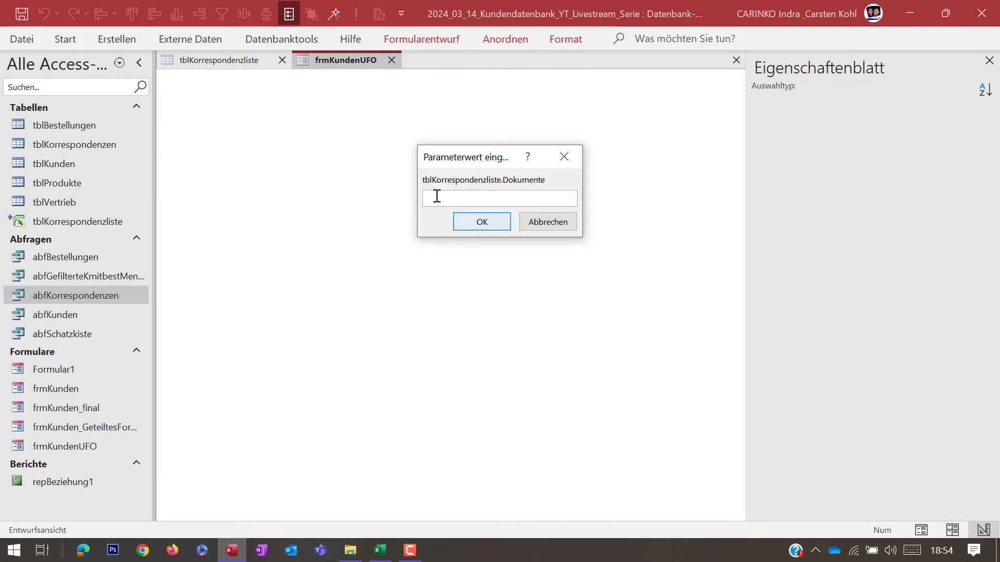
click(482, 222)
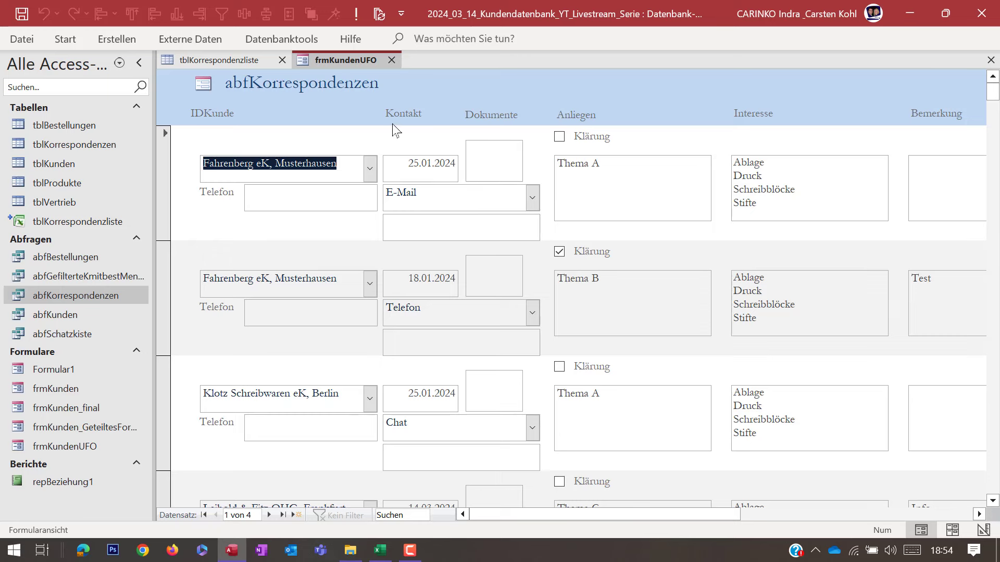
In Design view, clear the Dokumente attachment control's Control Source.
right_click(341, 62)
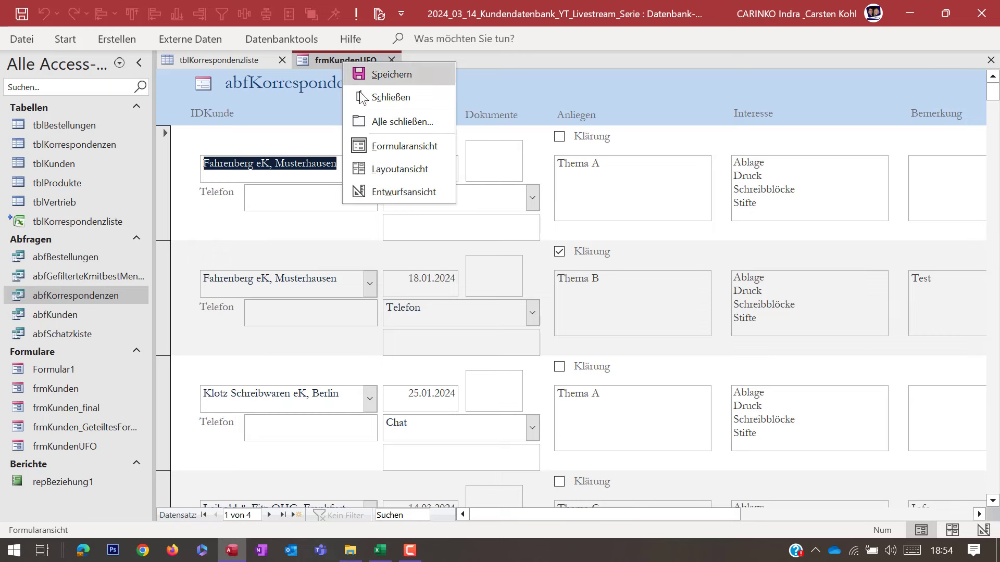
click(383, 190)
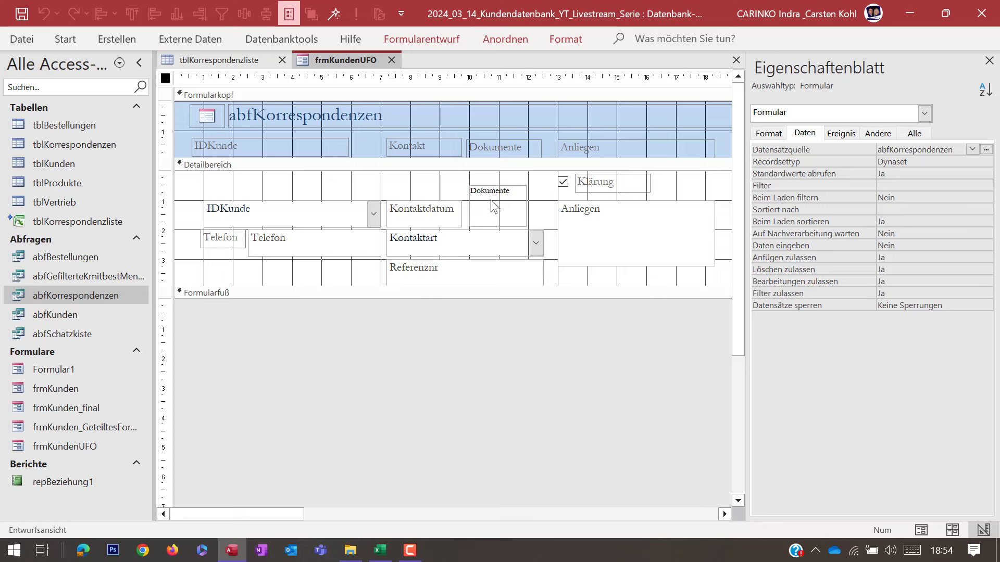
click(501, 204)
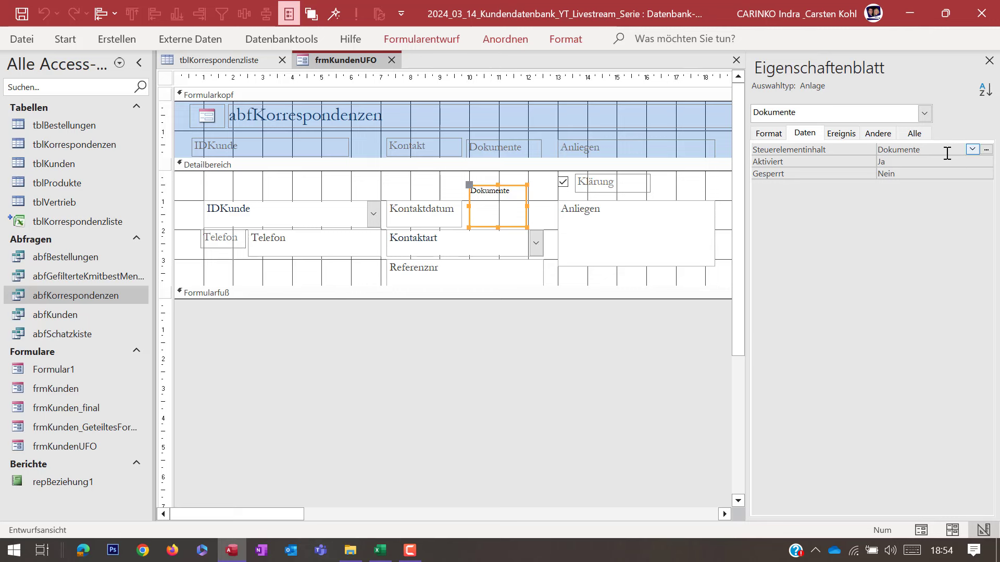
click(861, 150)
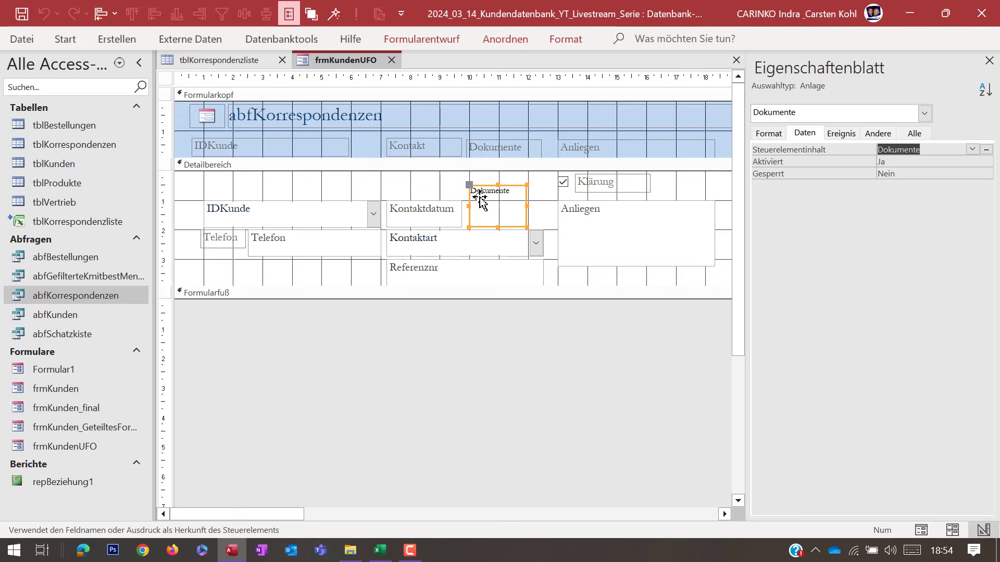
key(Delete)
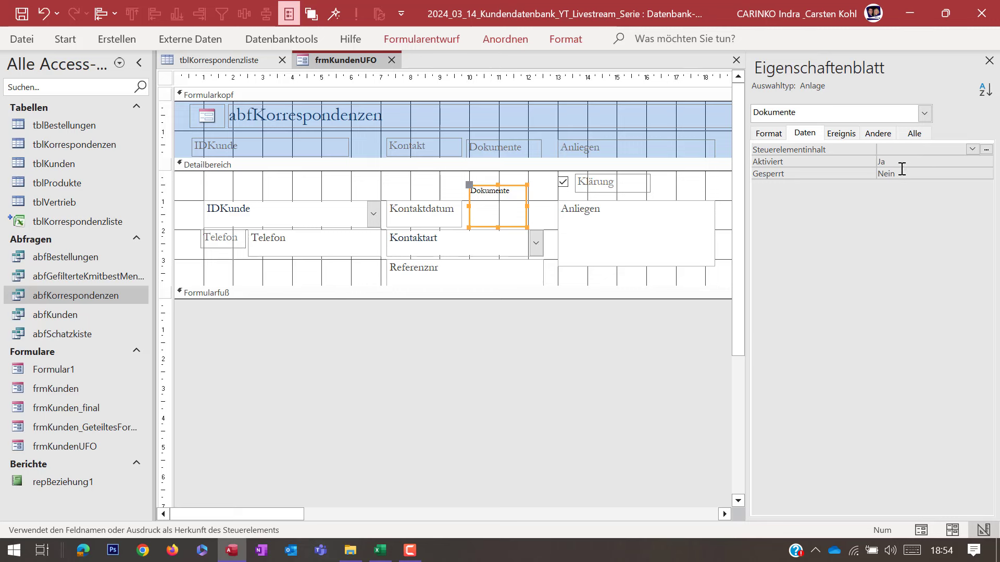
click(902, 170)
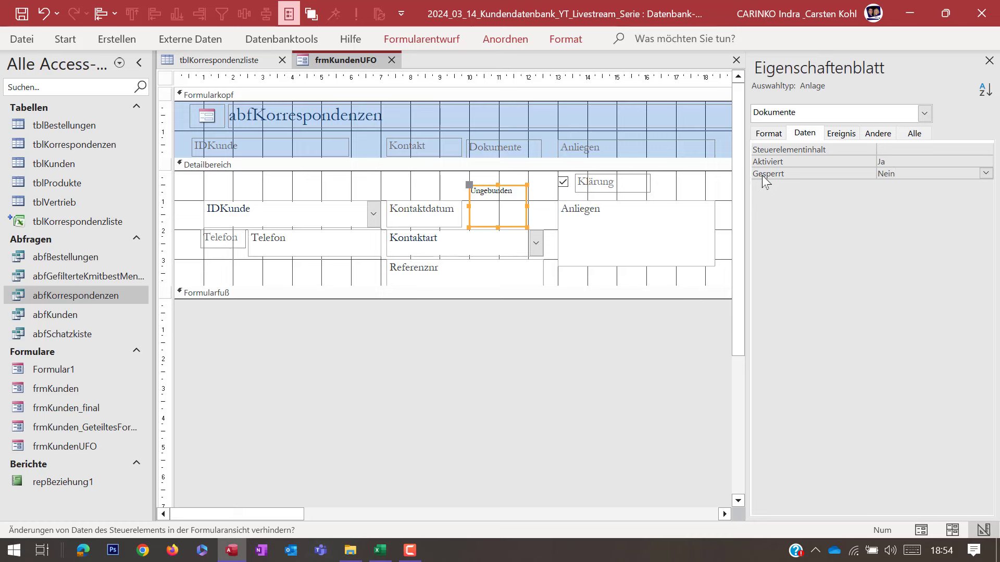
Set Visible to No for the Dokumente control and its header label, then view the form.
click(770, 134)
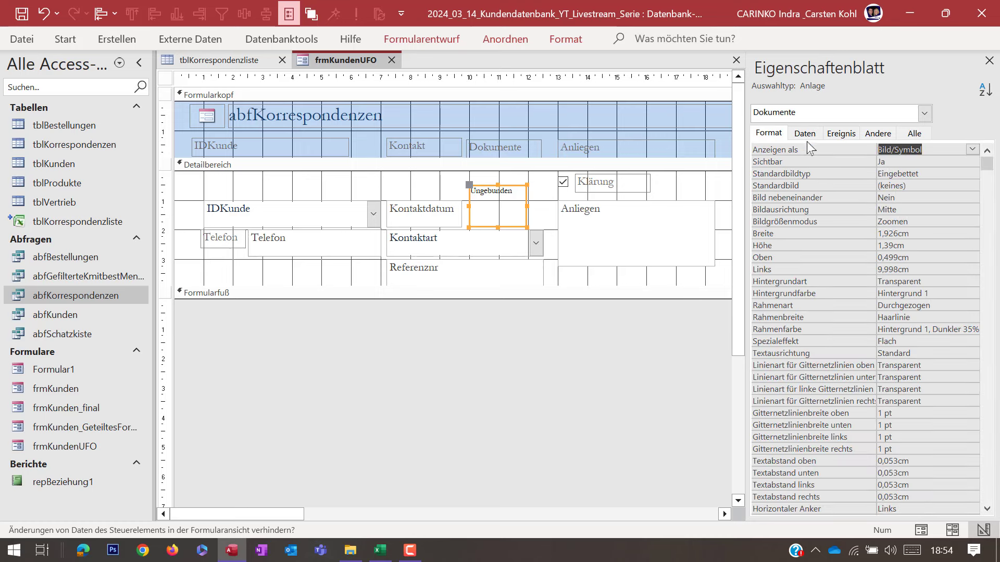
double_click(894, 162)
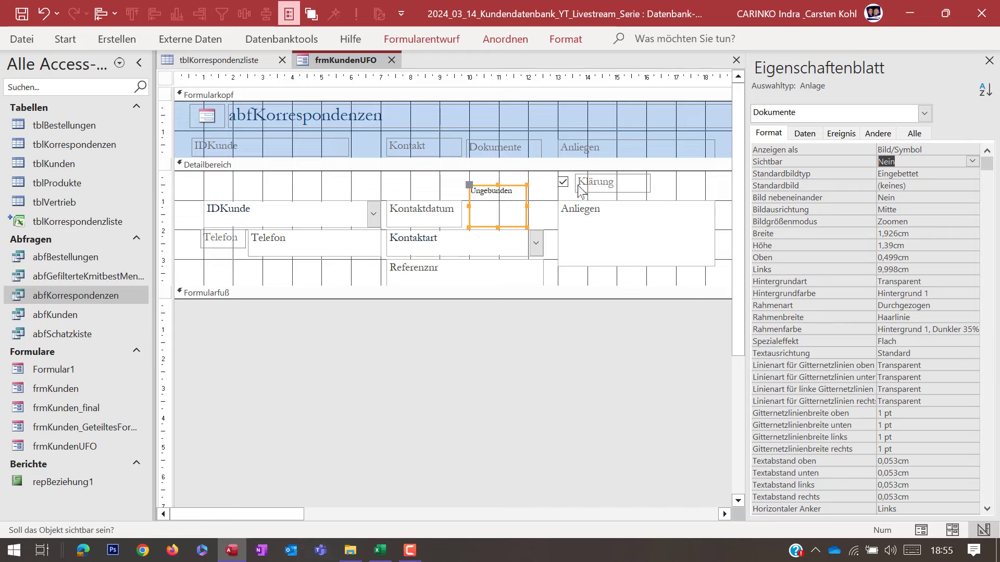
click(522, 151)
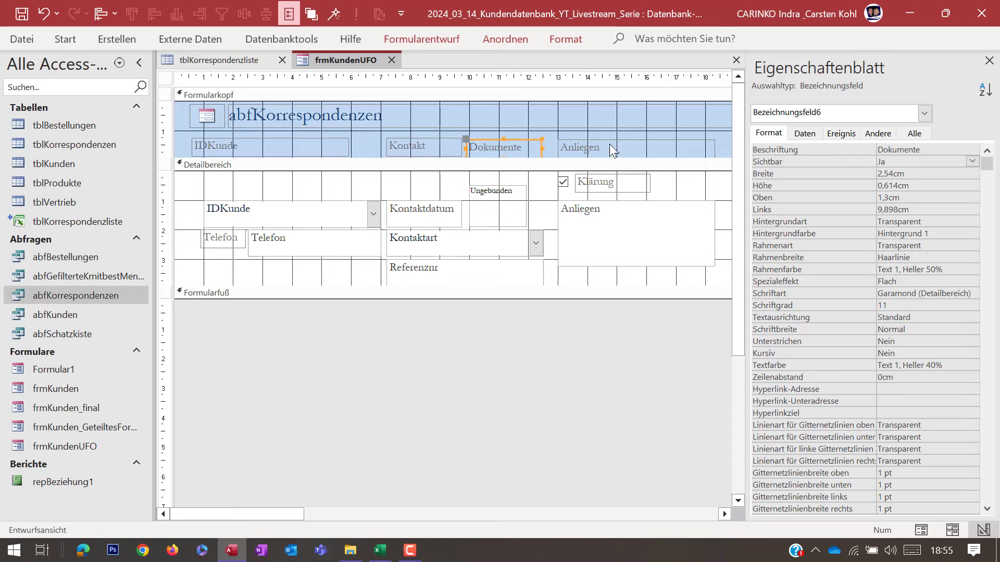
double_click(903, 162)
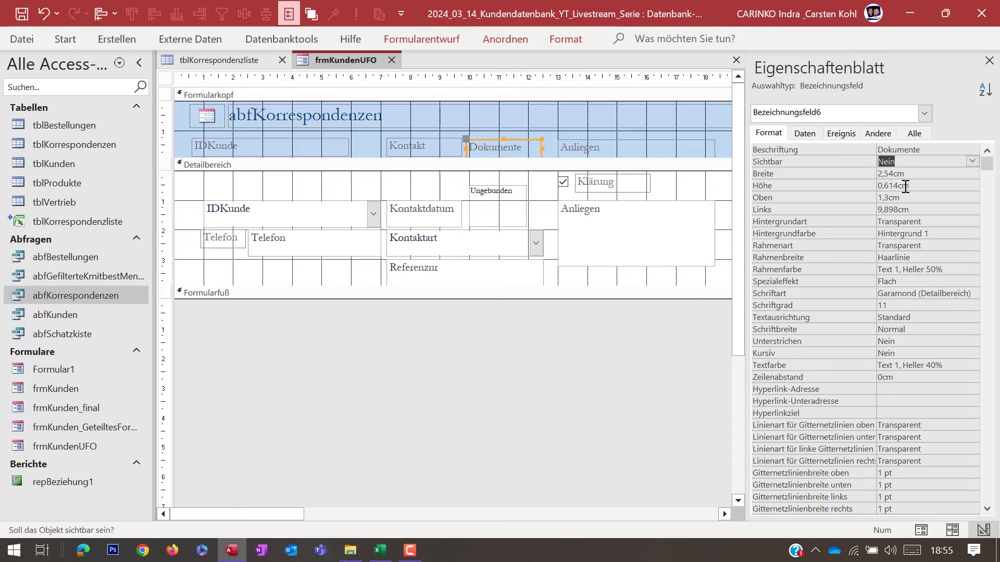
click(903, 185)
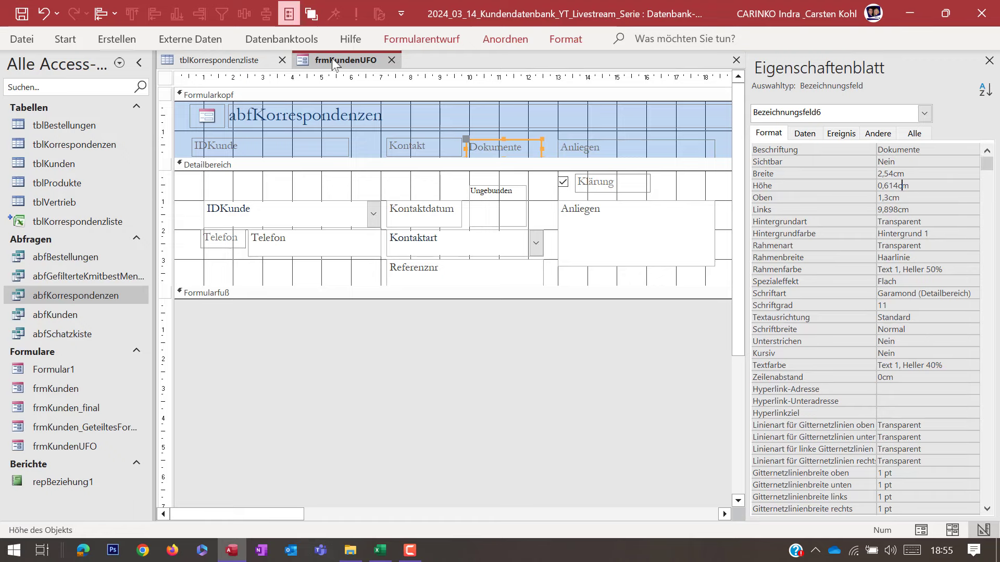
right_click(367, 61)
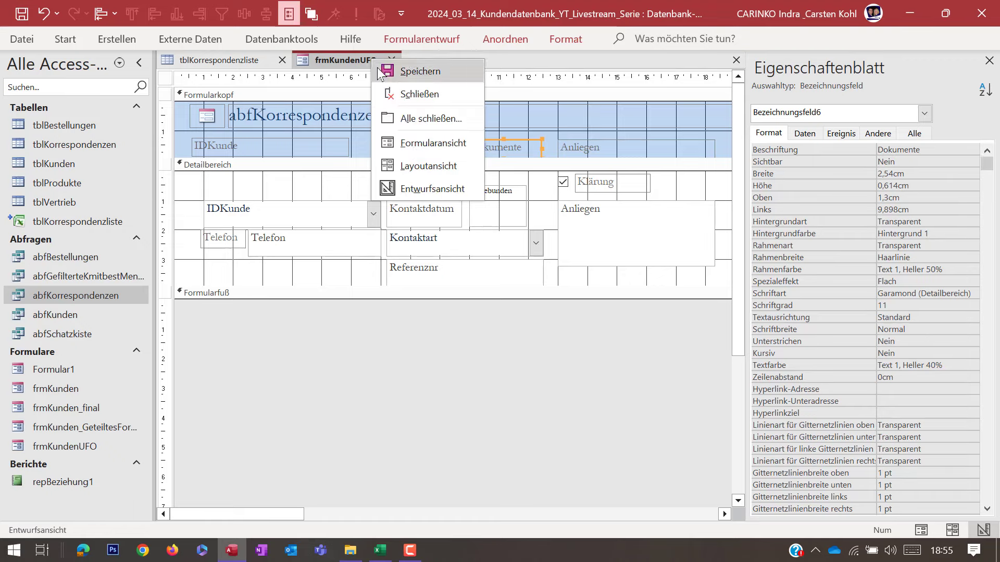
click(426, 148)
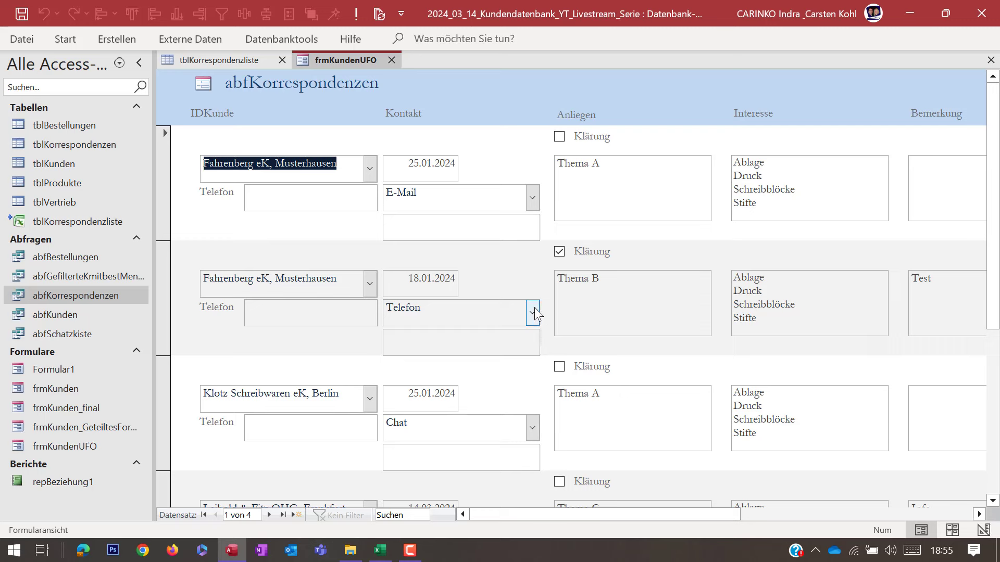
click(370, 169)
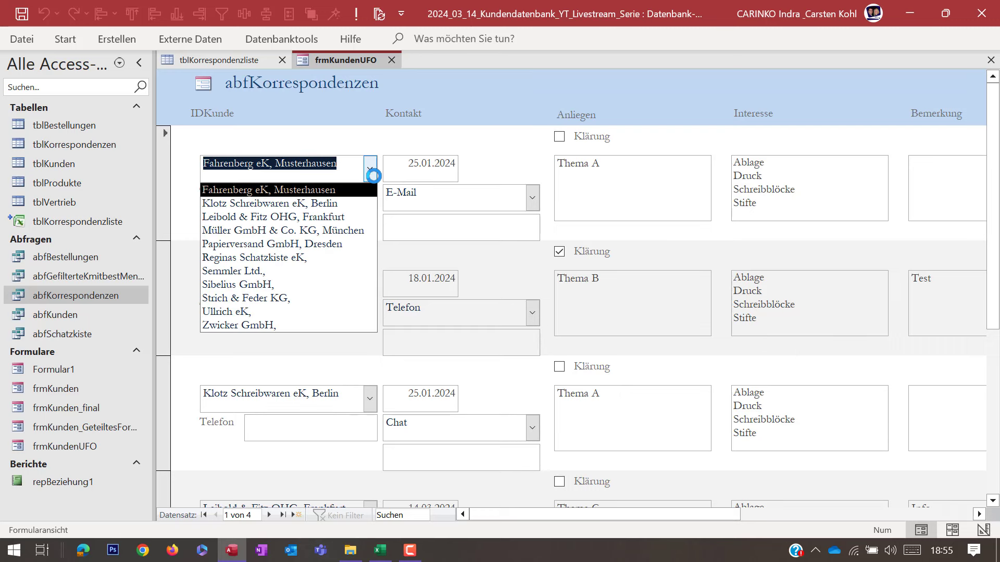
click(370, 169)
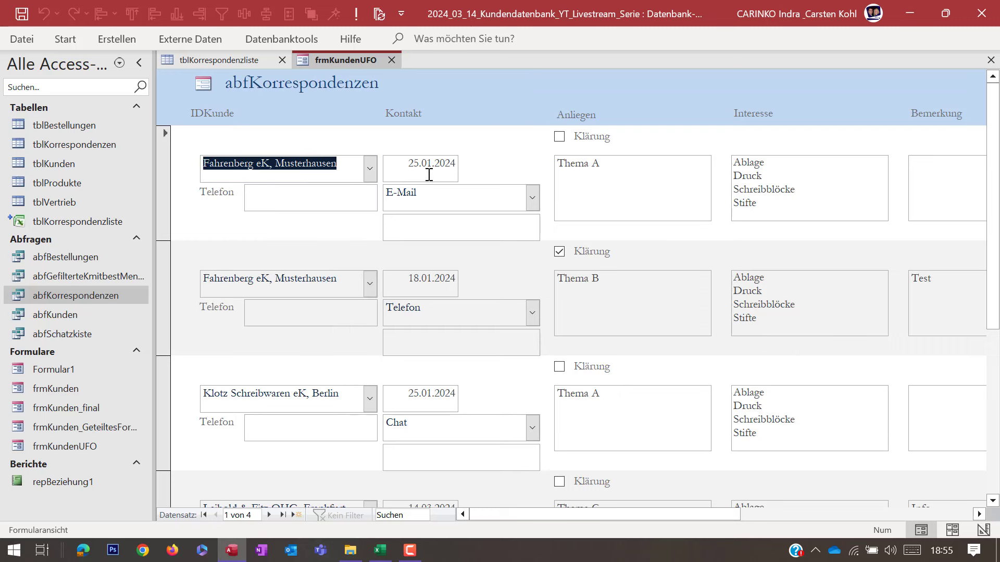